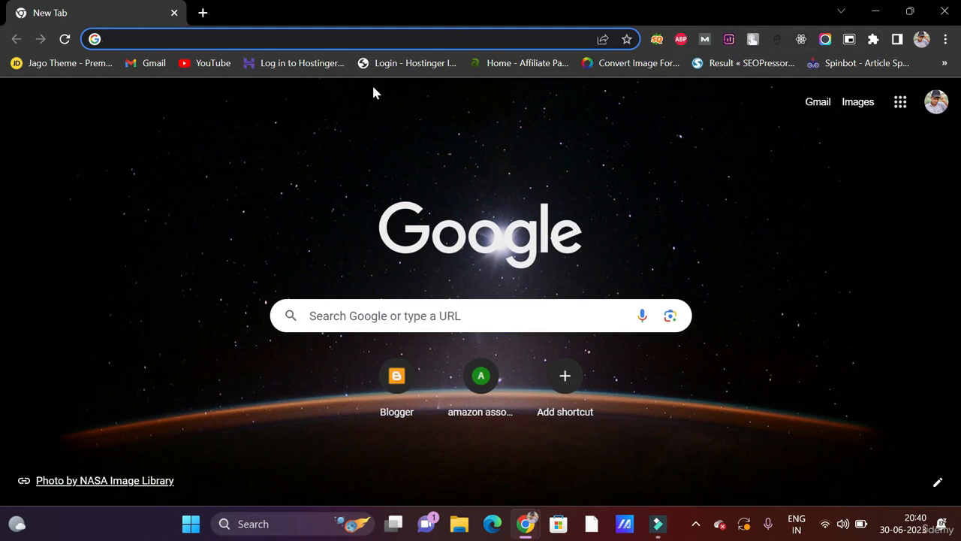
# - Search Google for 'xampp download' and open the Apache Friends XAMPP download page
pyautogui.write('xampp ')
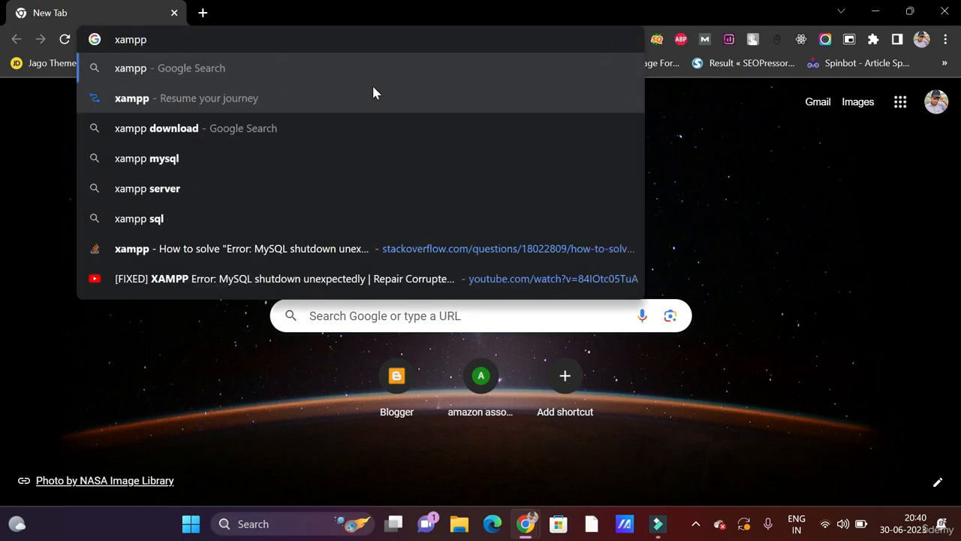
pyautogui.write('down')
pyautogui.press('Return')
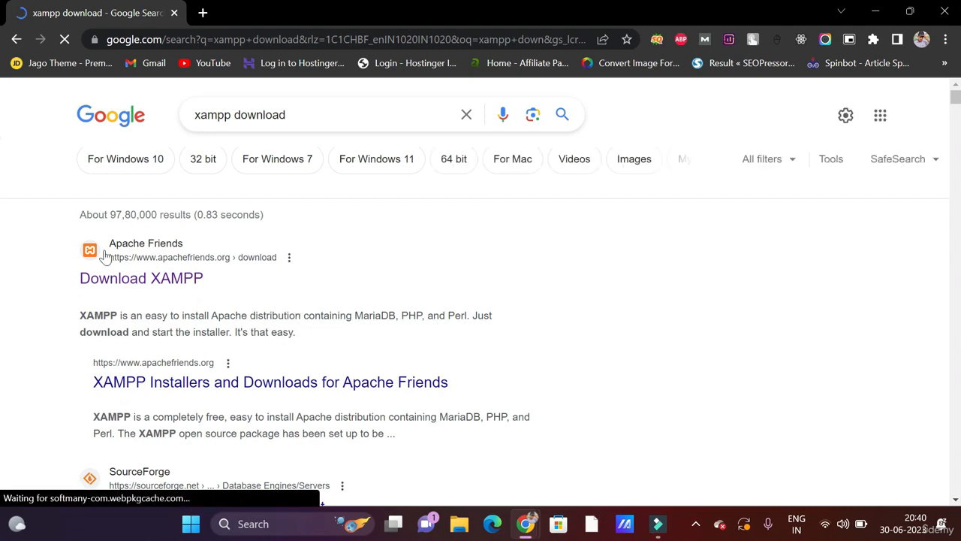
pyautogui.click(164, 288)
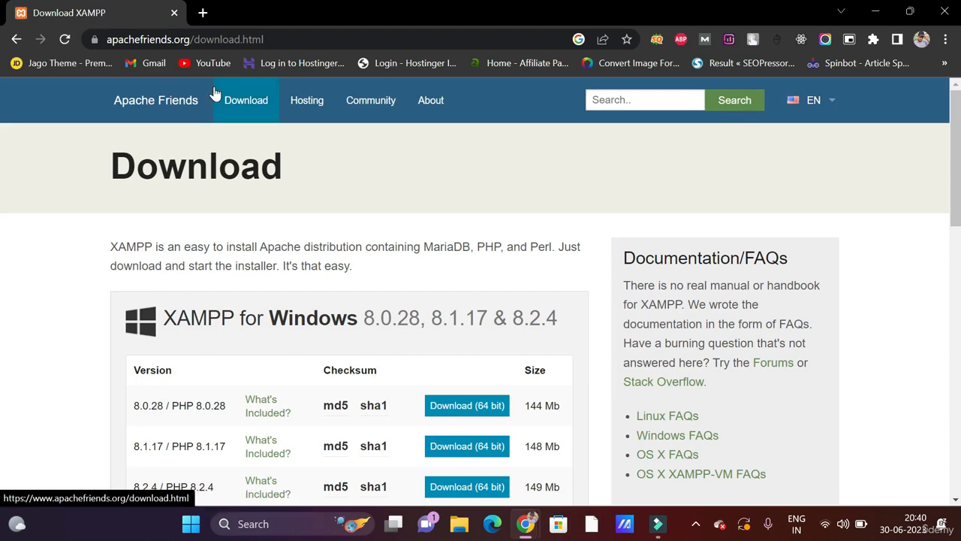
# - Download the XAMPP 8.0.28 (PHP 8.0.28) 64-bit installer for Windows
pyautogui.scroll(-3, 215, 93)
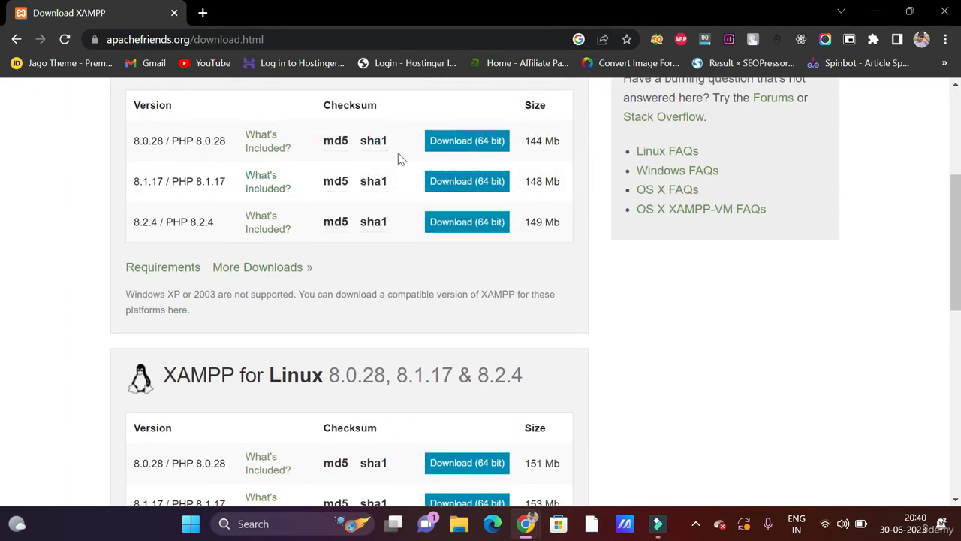
pyautogui.scroll(1, 235, 187)
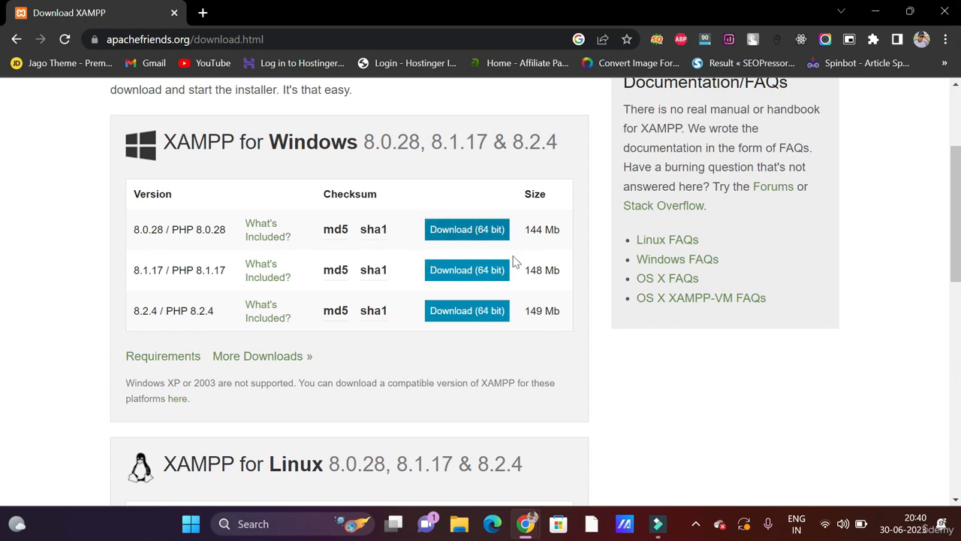
pyautogui.scroll(-4, 441, 240)
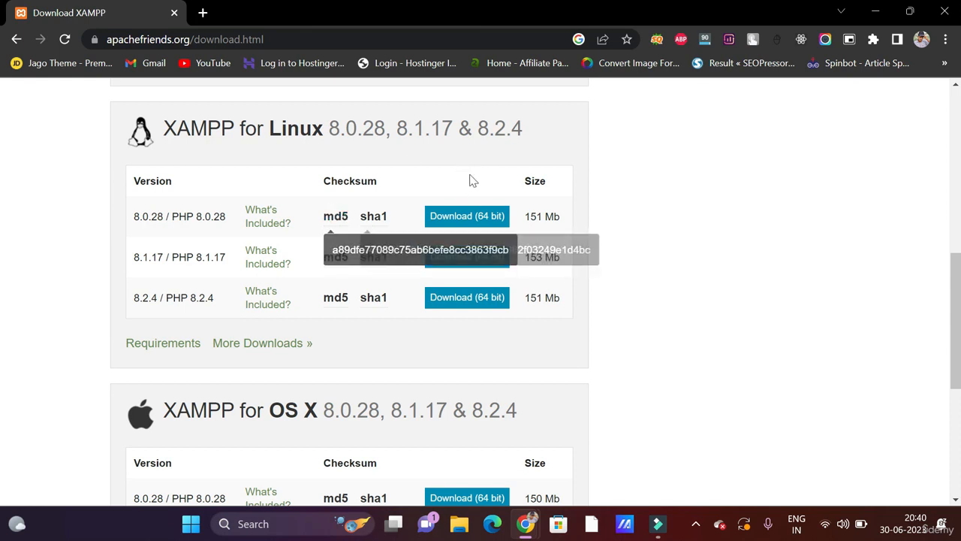
pyautogui.scroll(-3, 446, 315)
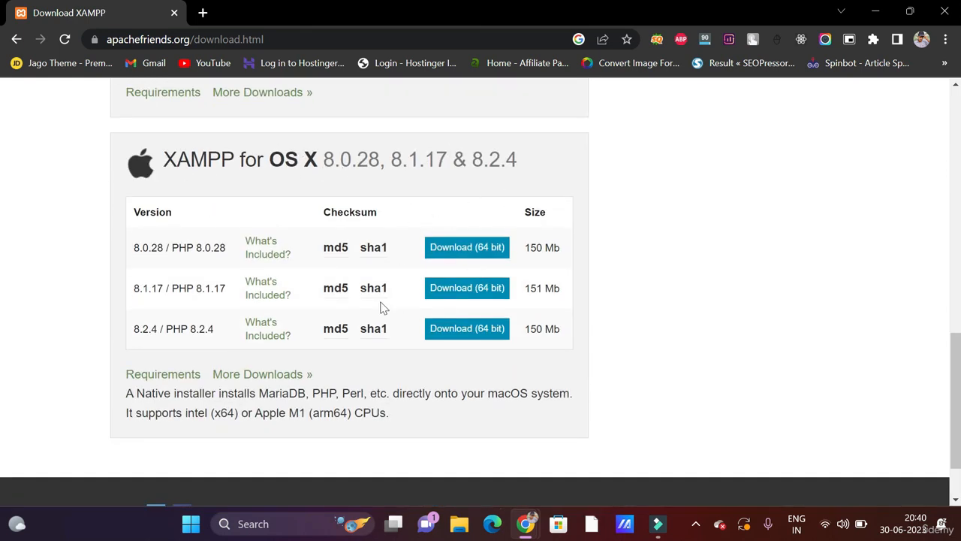
pyautogui.scroll(1, 351, 178)
pyautogui.scroll(10, 350, 170)
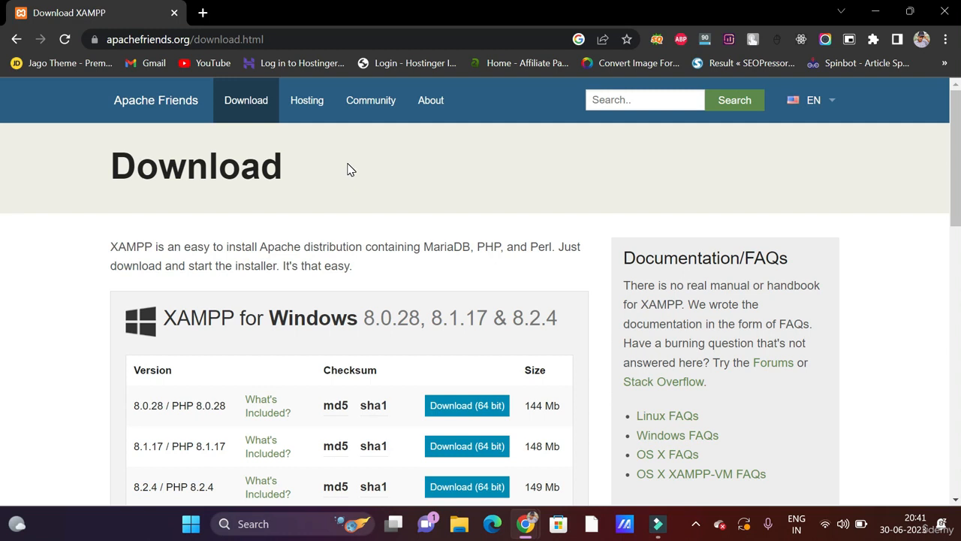
pyautogui.scroll(-2, 448, 312)
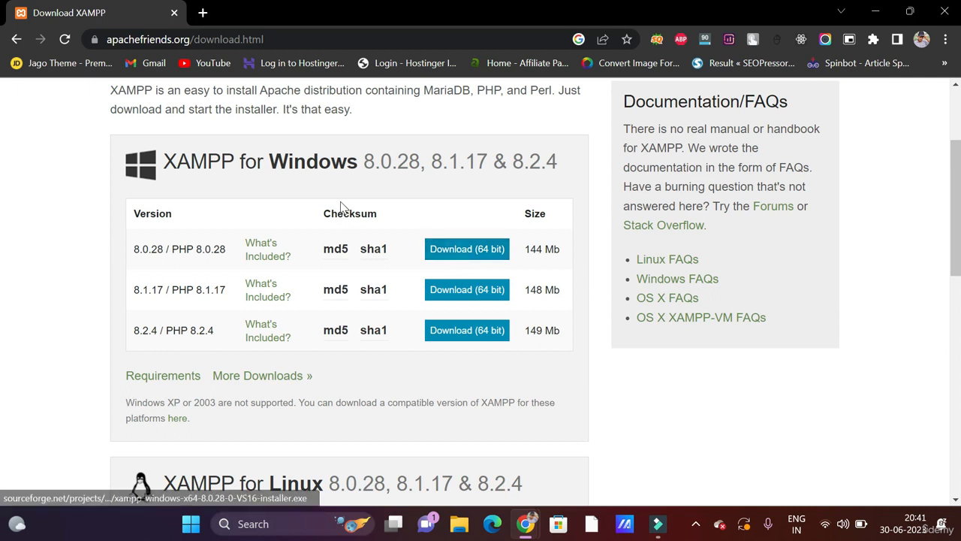
pyautogui.click(461, 252)
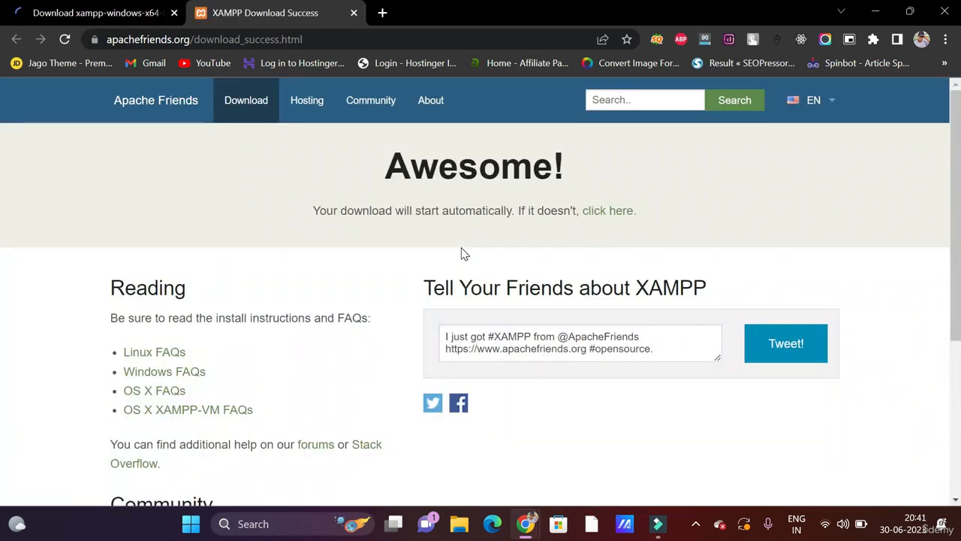
# - Start the XAMPP installer download manually from SourceForge, then cancel it in Chrome
pyautogui.scroll(-1, 390, 278)
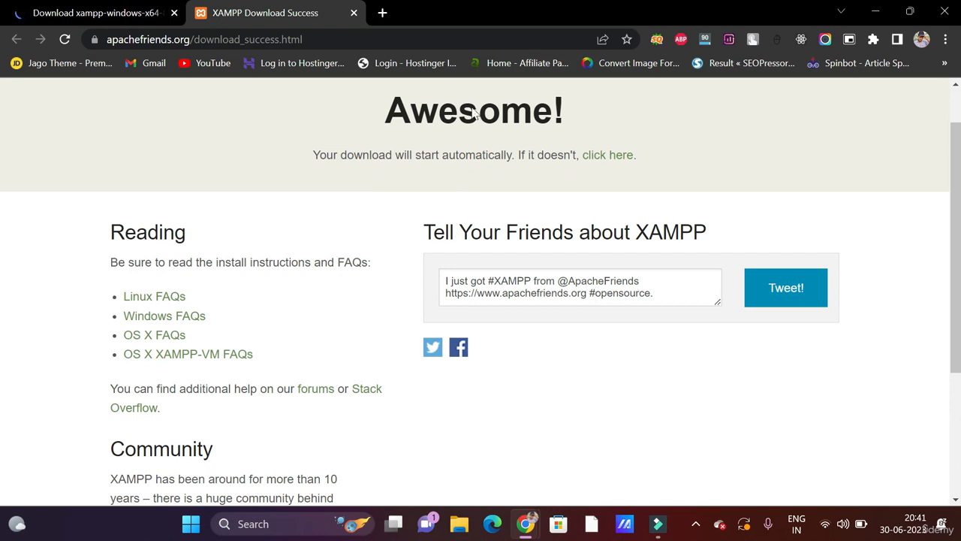
pyautogui.click(613, 160)
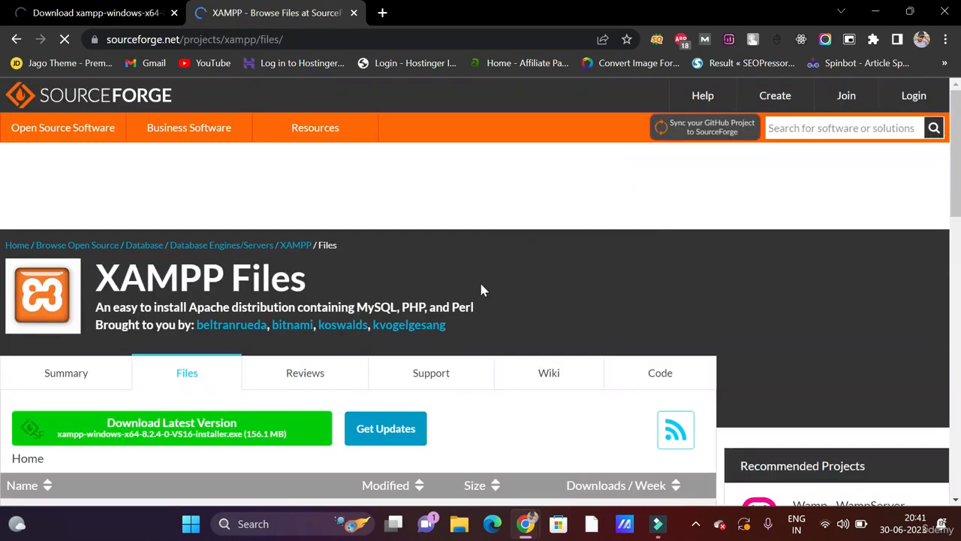
pyautogui.scroll(-3, 481, 285)
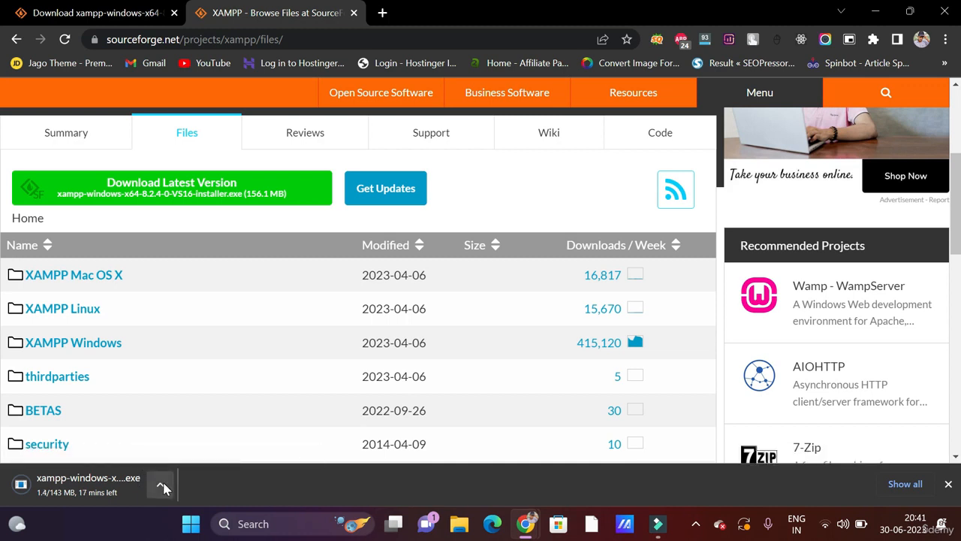
pyautogui.click(163, 487)
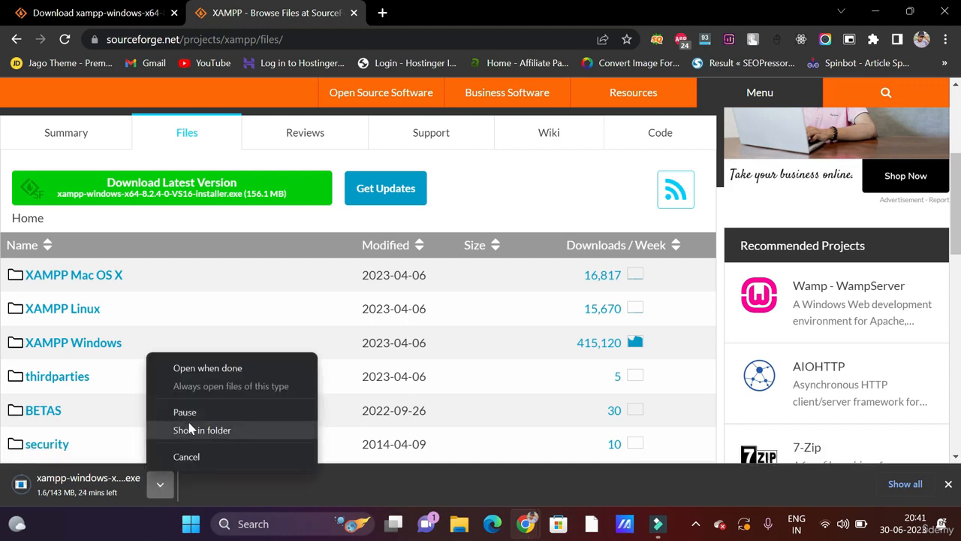
pyautogui.click(206, 460)
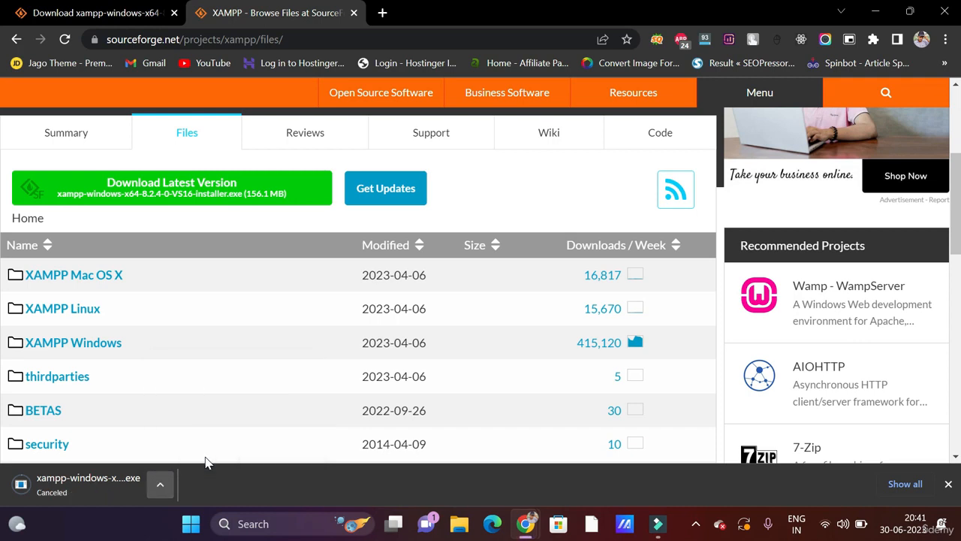
pyautogui.click(301, 40)
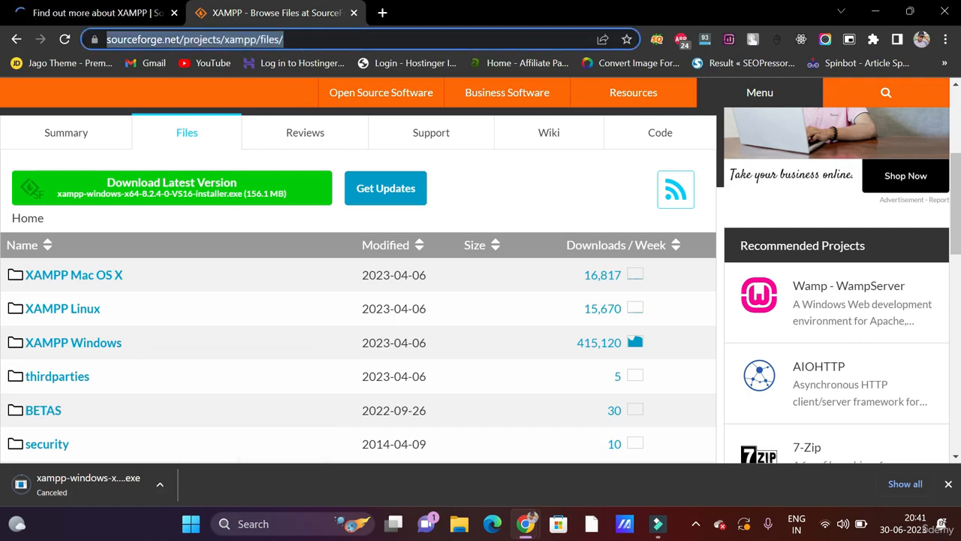
# - Search for 'wordpress download' and open the WordPress.org download page
pyautogui.write('wordpress')
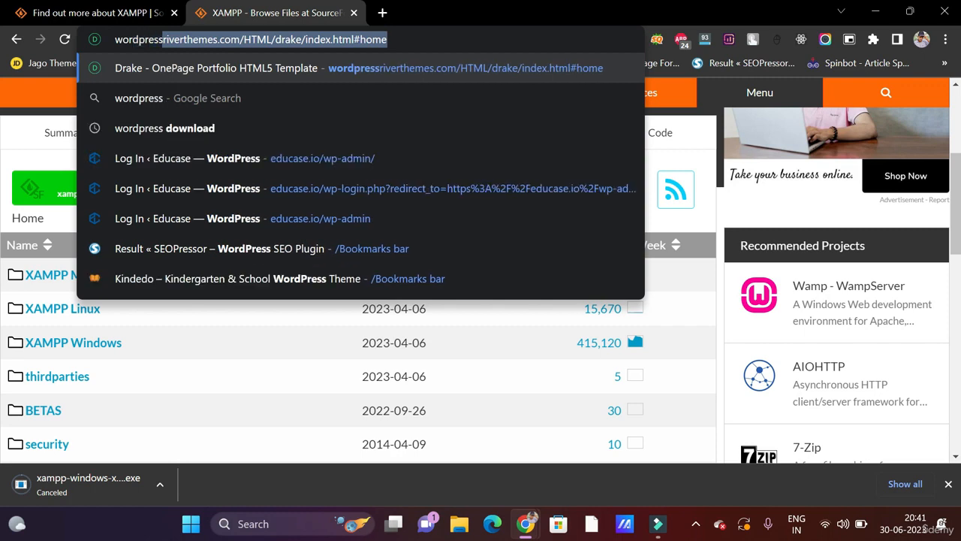
pyautogui.write(' downlo')
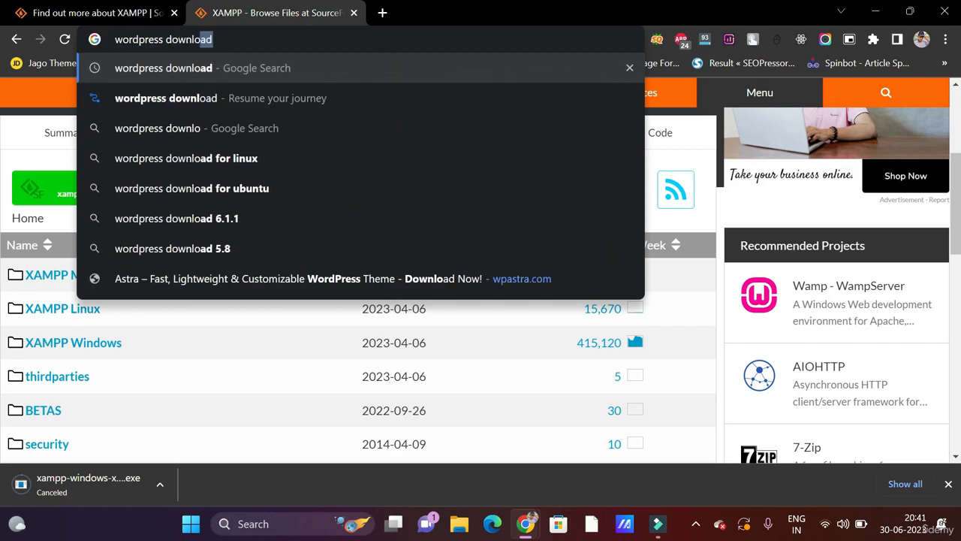
pyautogui.write('ad')
pyautogui.press('Return')
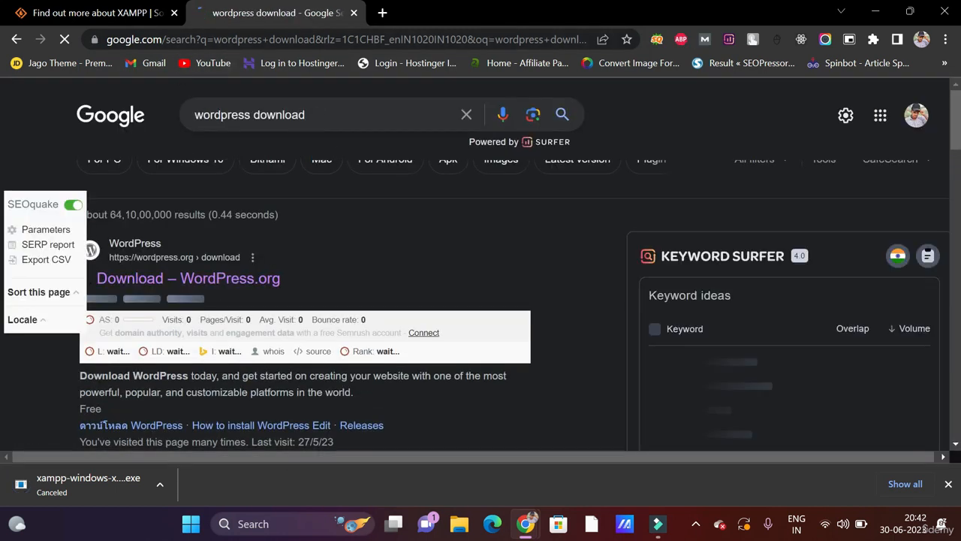
pyautogui.click(216, 278)
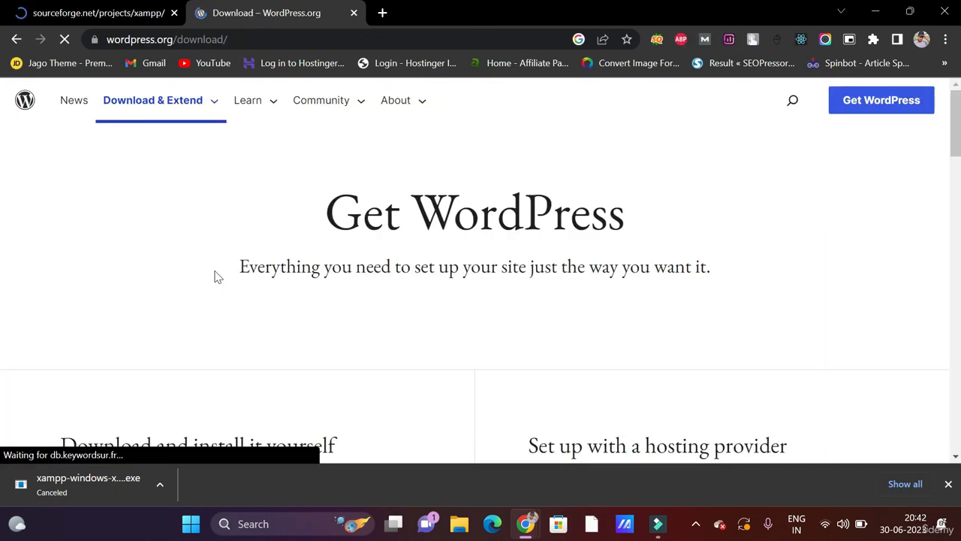
# - Download WordPress 6.2.2 as wordpress-6.2.2.zip and dismiss the thank-you popup
pyautogui.scroll(-5, 216, 278)
pyautogui.scroll(1, 206, 223)
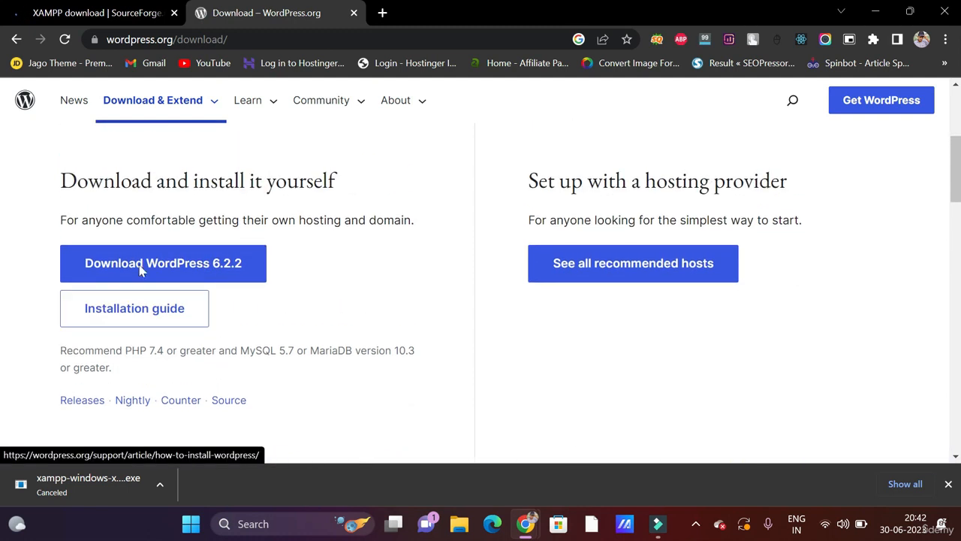
pyautogui.click(152, 272)
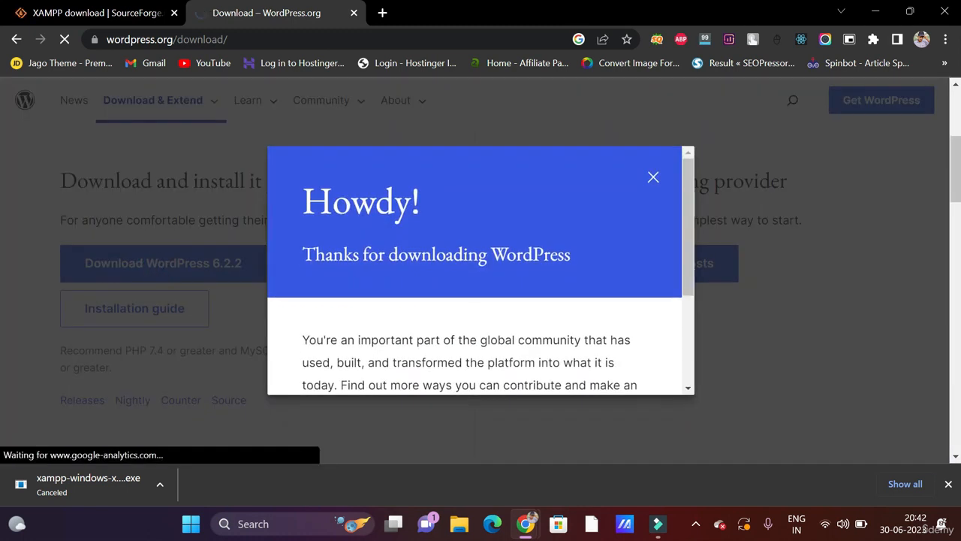
pyautogui.scroll(-2, 343, 268)
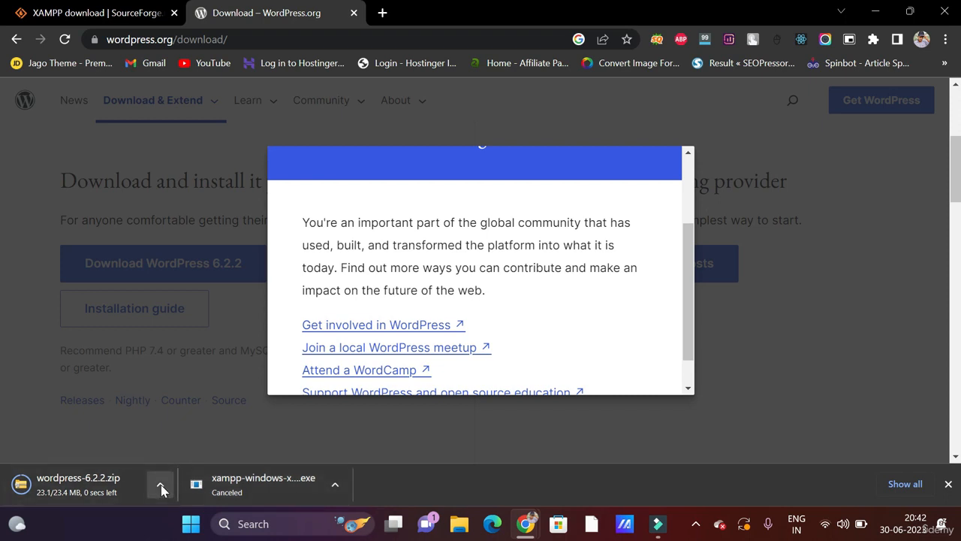
pyautogui.click(160, 485)
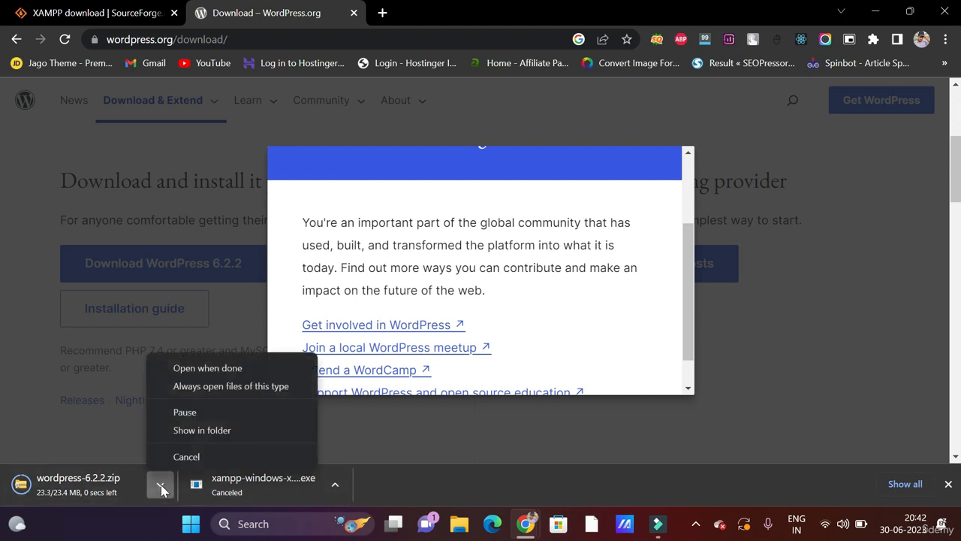
pyautogui.click(214, 434)
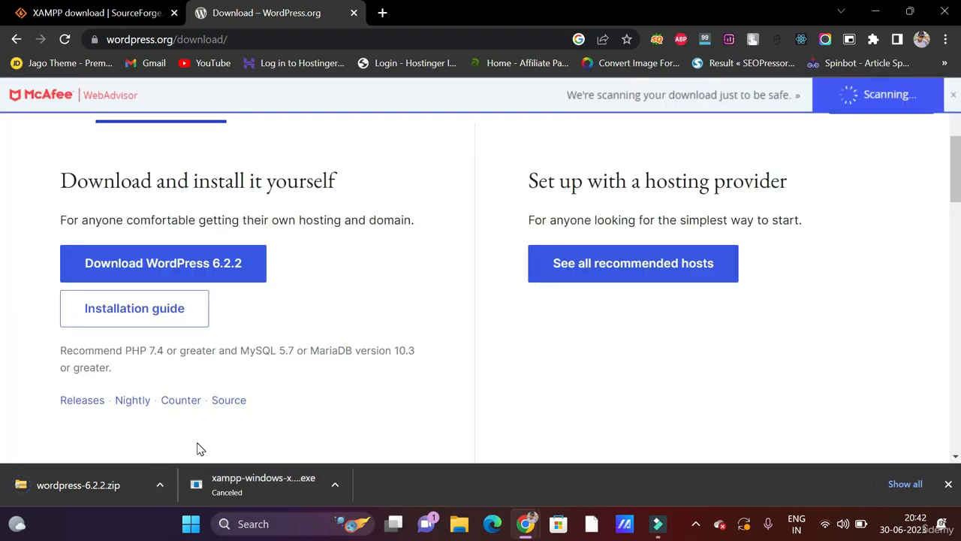
pyautogui.click(162, 489)
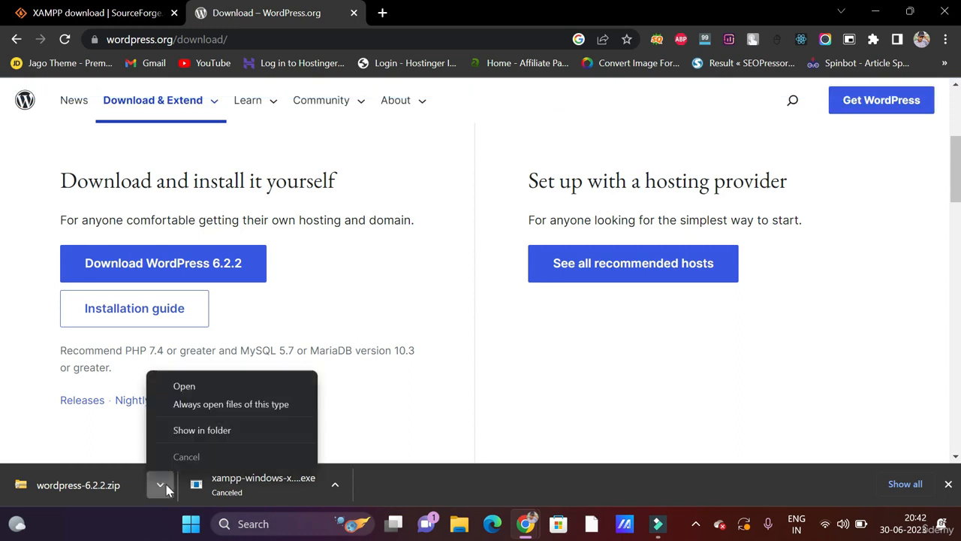
# - Extract wordpress-6.2.2.zip with WinRAR into a wordpress-6.2.2 folder in Downloads
pyautogui.click(199, 431)
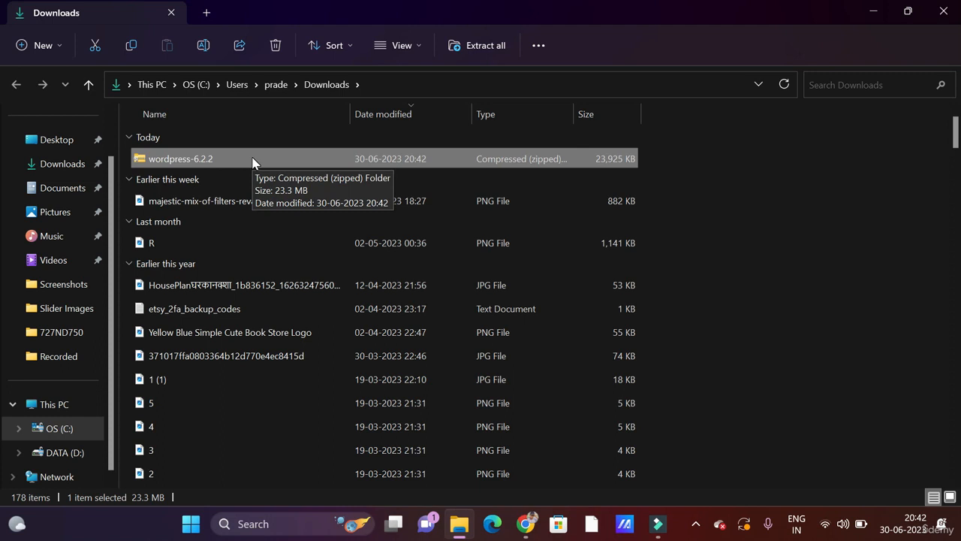
pyautogui.rightClick(197, 160)
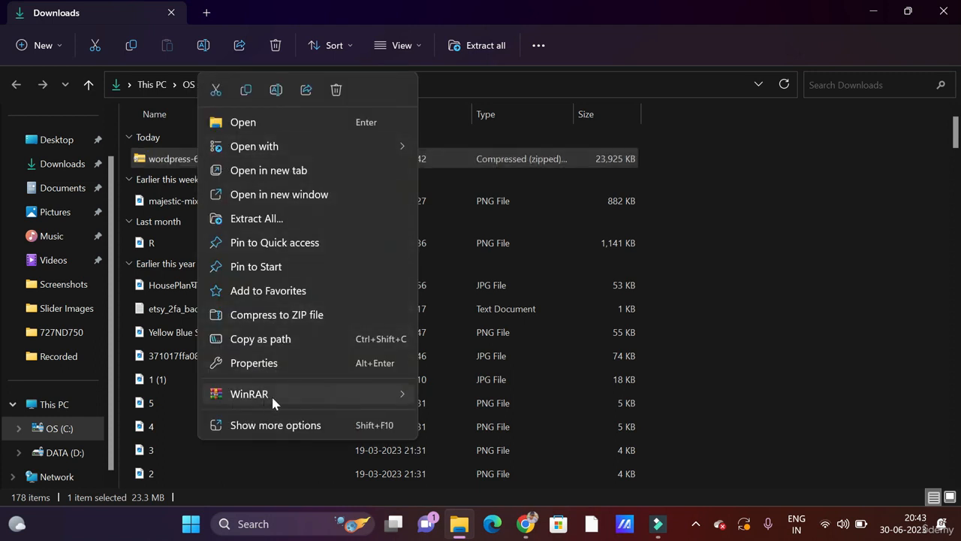
pyautogui.moveTo(293, 393)
pyautogui.click(483, 420)
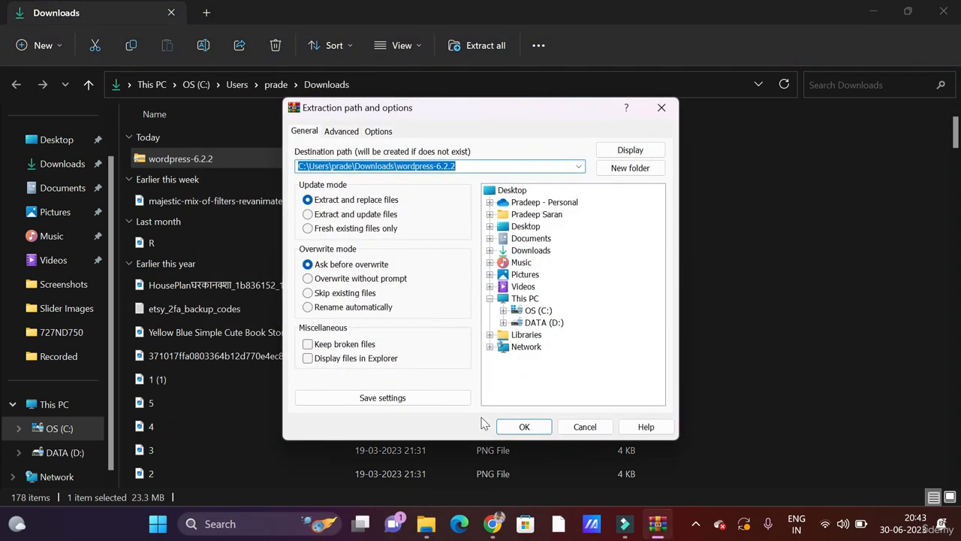
pyautogui.click(538, 427)
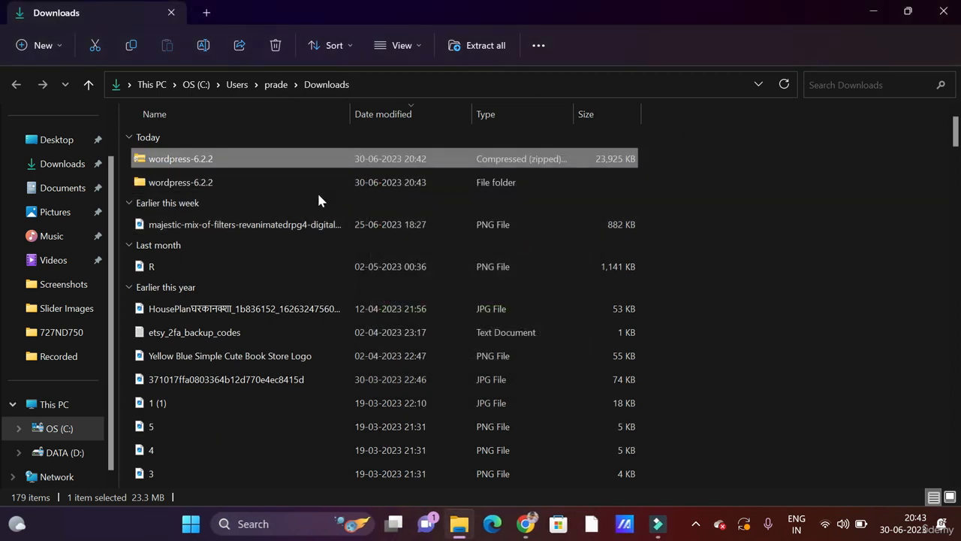
# - Inside wordpress-6.2.2, rename the wordpress folder to 'udemy'
pyautogui.doubleClick(267, 187)
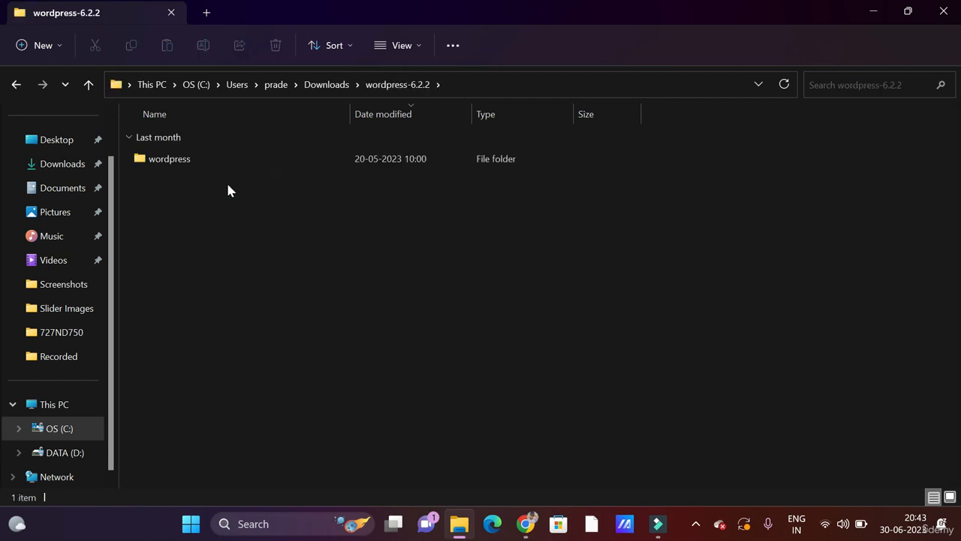
pyautogui.click(180, 165)
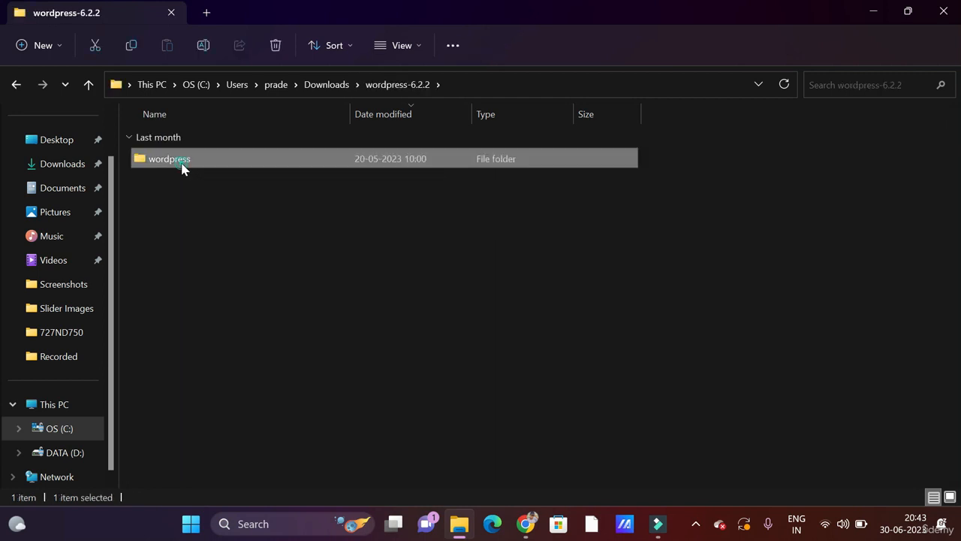
pyautogui.click(181, 165)
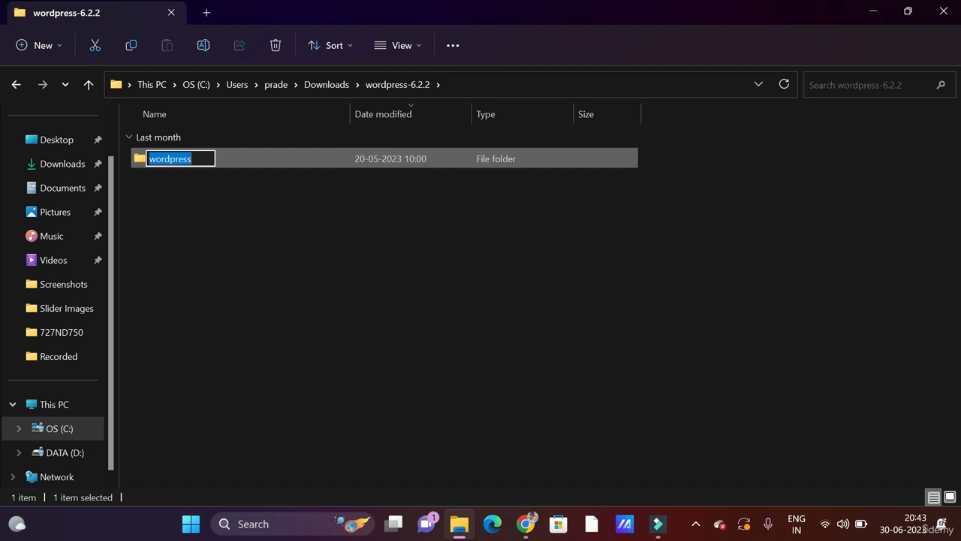
pyautogui.write('udem')
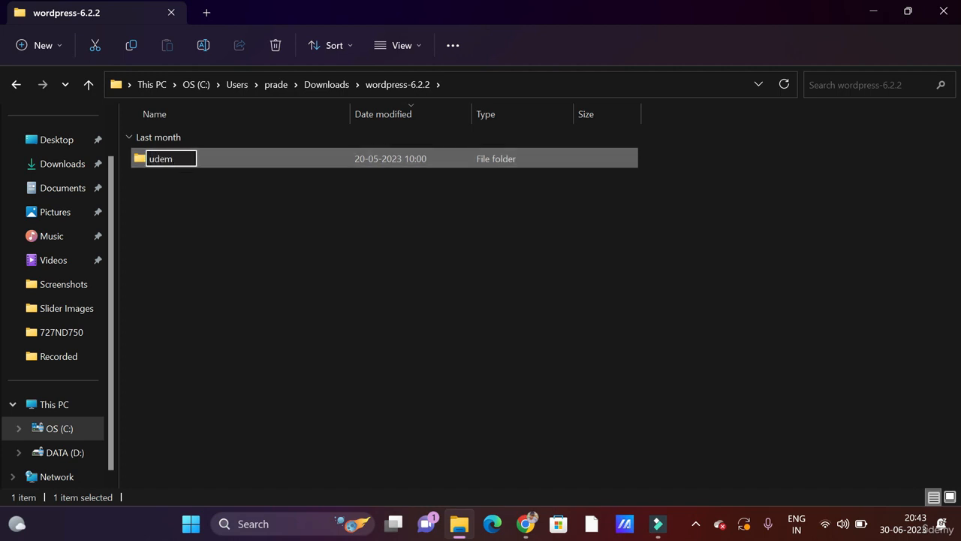
pyautogui.write('y')
pyautogui.click(237, 186)
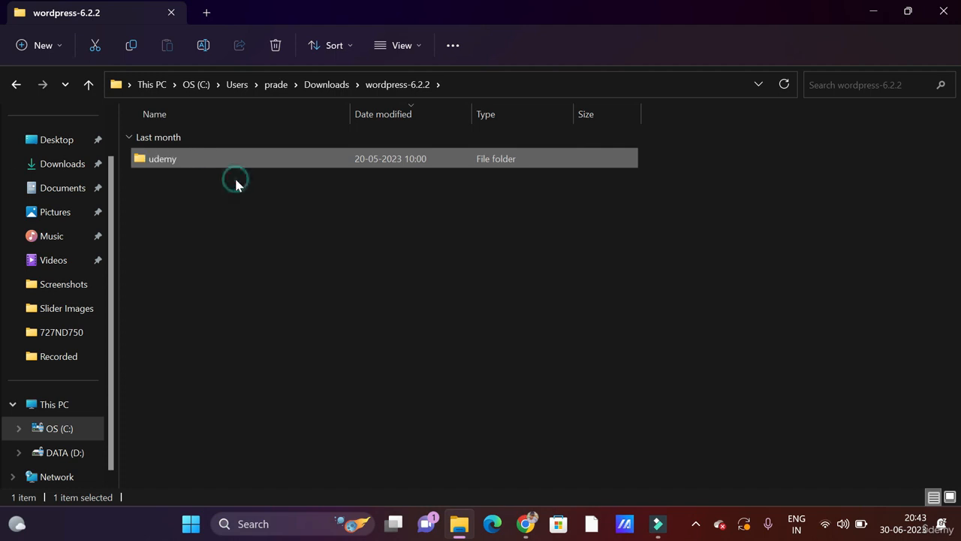
# - Cut the udemy folder so it can be moved
pyautogui.click(200, 165)
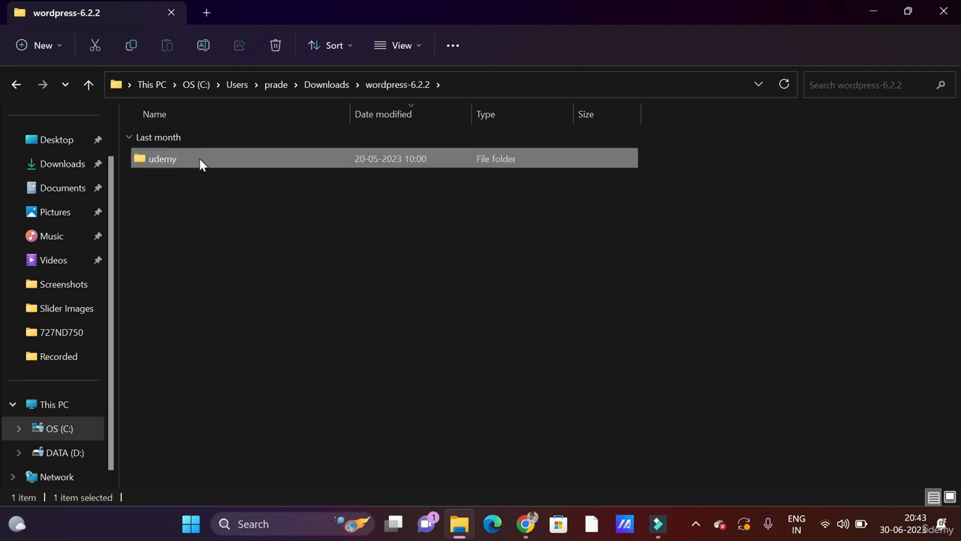
pyautogui.click(198, 159)
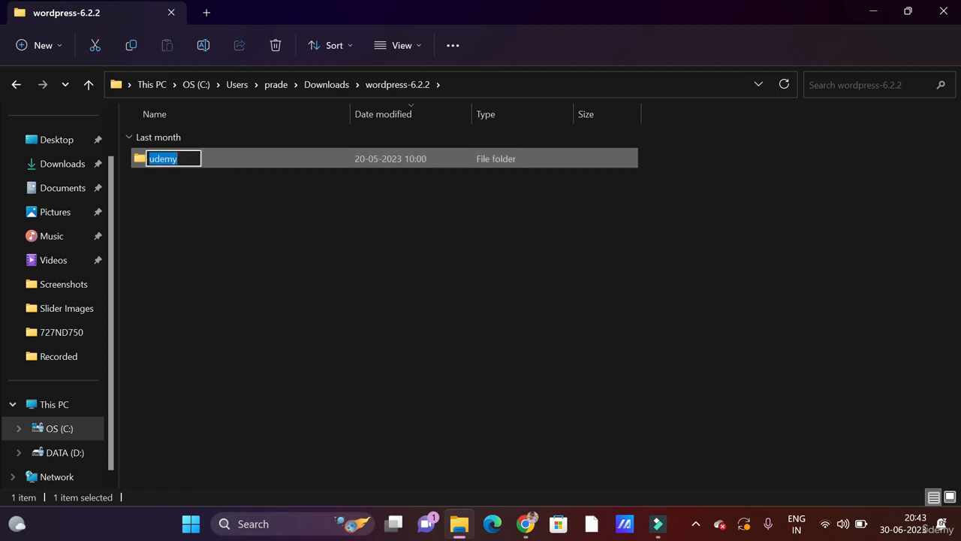
pyautogui.click(239, 164)
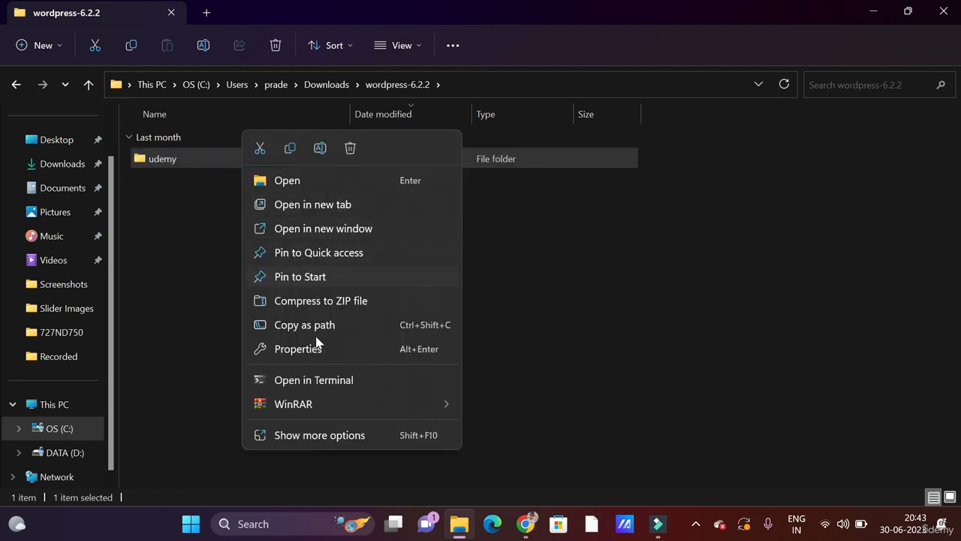
pyautogui.click(260, 150)
pyautogui.scroll(1, 68, 210)
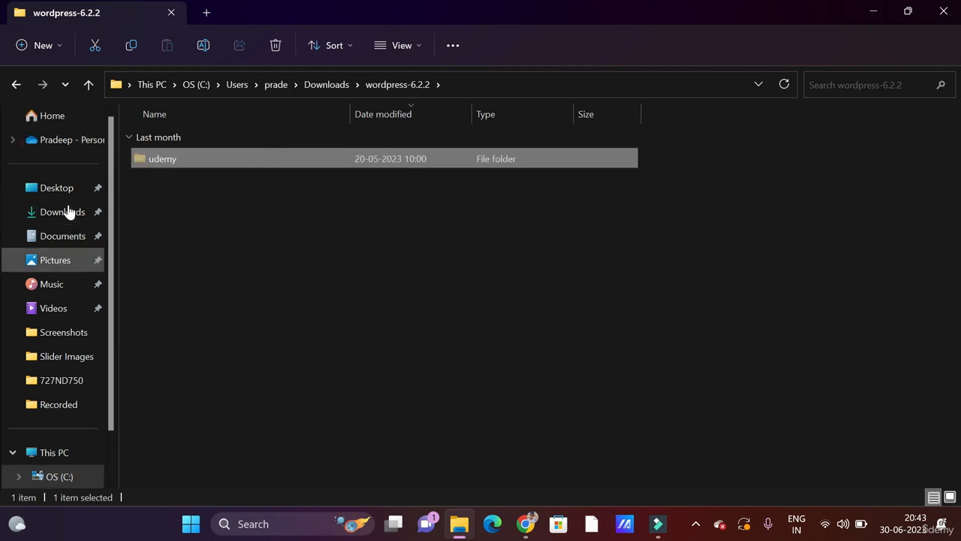
pyautogui.scroll(-1, 68, 212)
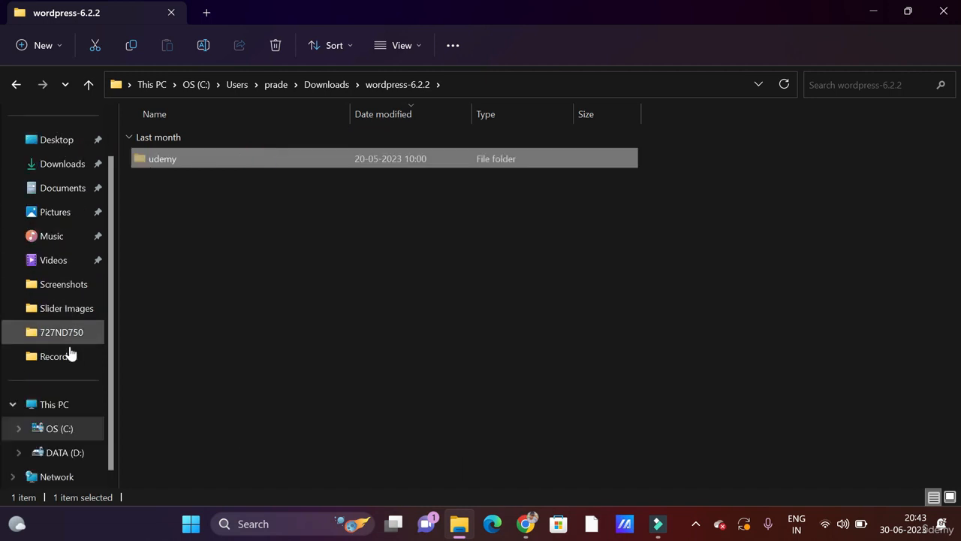
# - Paste the udemy folder into C:\xampp\htdocs
pyautogui.click(66, 407)
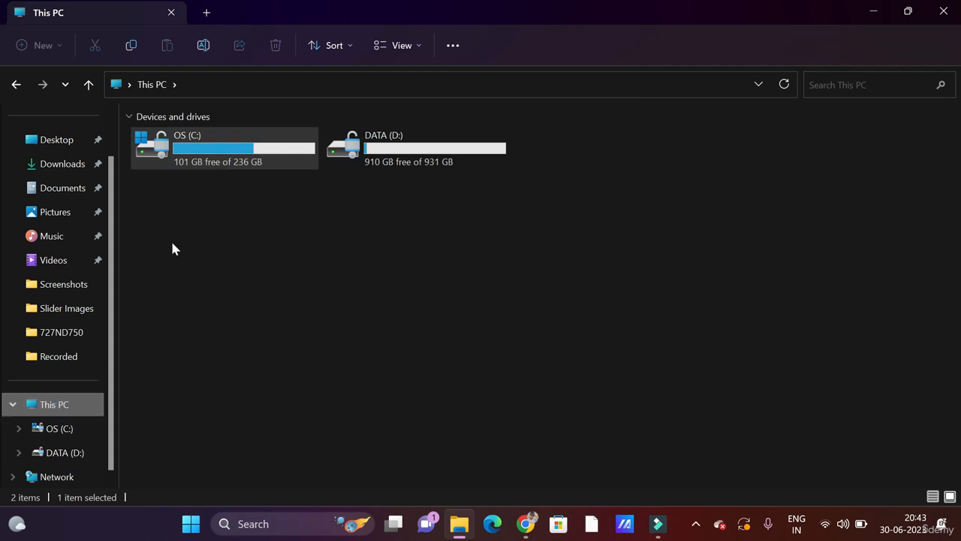
pyautogui.doubleClick(237, 162)
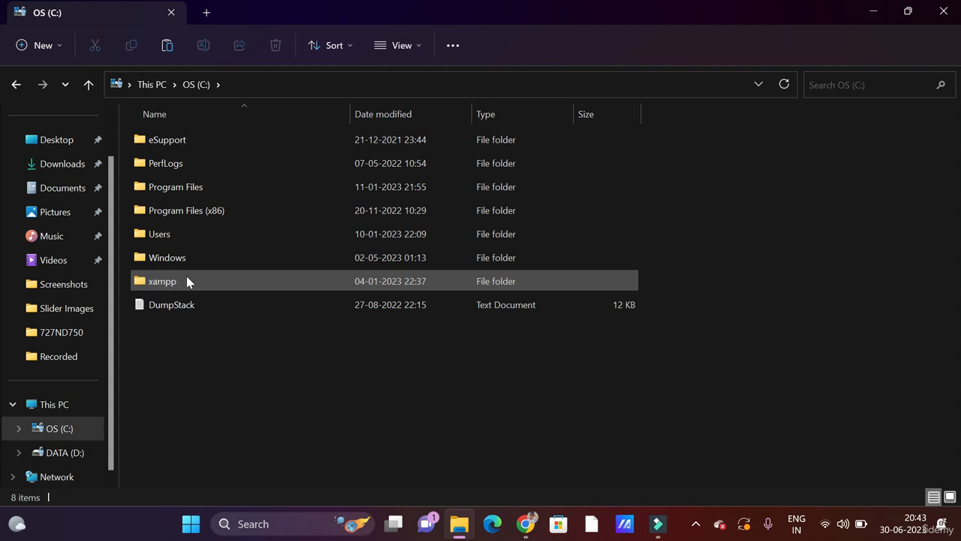
pyautogui.doubleClick(187, 278)
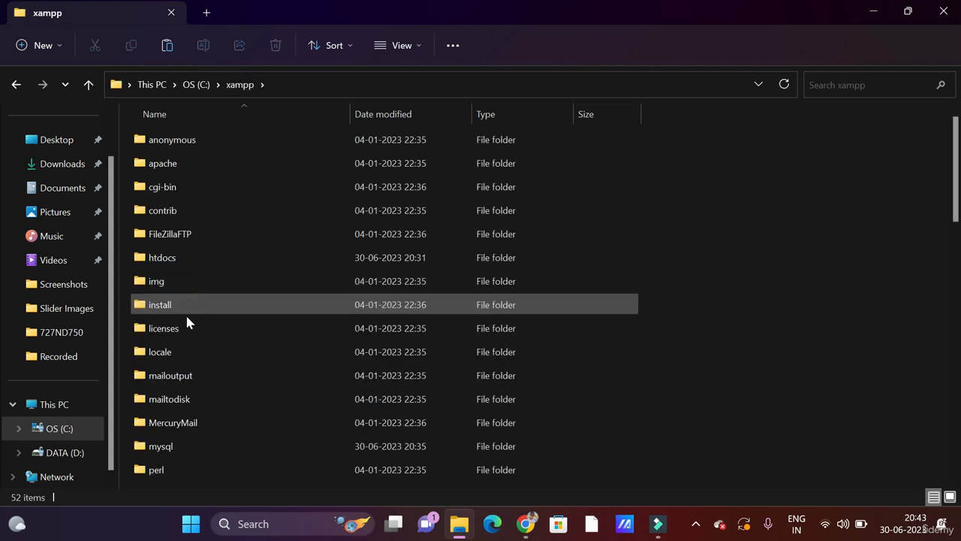
pyautogui.doubleClick(180, 259)
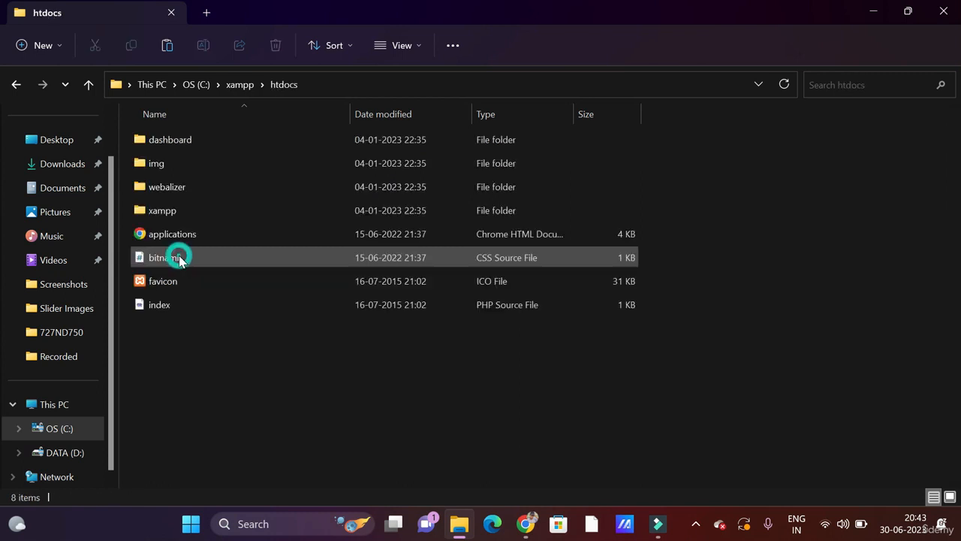
pyautogui.rightClick(203, 320)
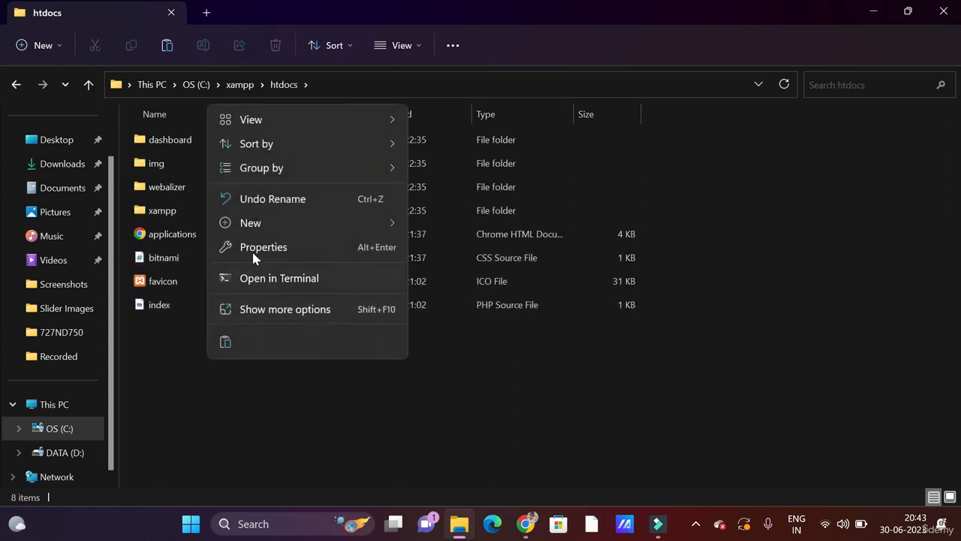
pyautogui.click(226, 342)
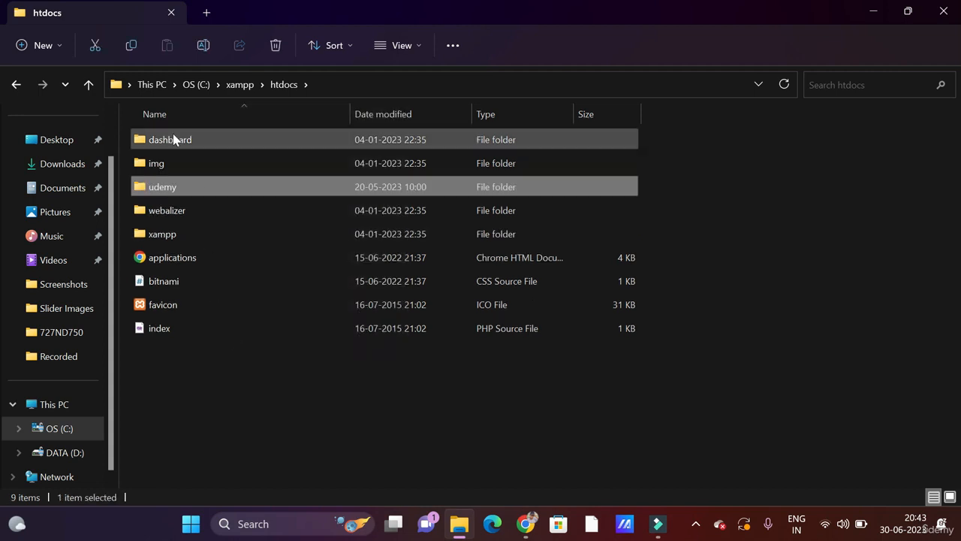
# - Open the udemy folder in htdocs to check its WordPress files
pyautogui.doubleClick(190, 187)
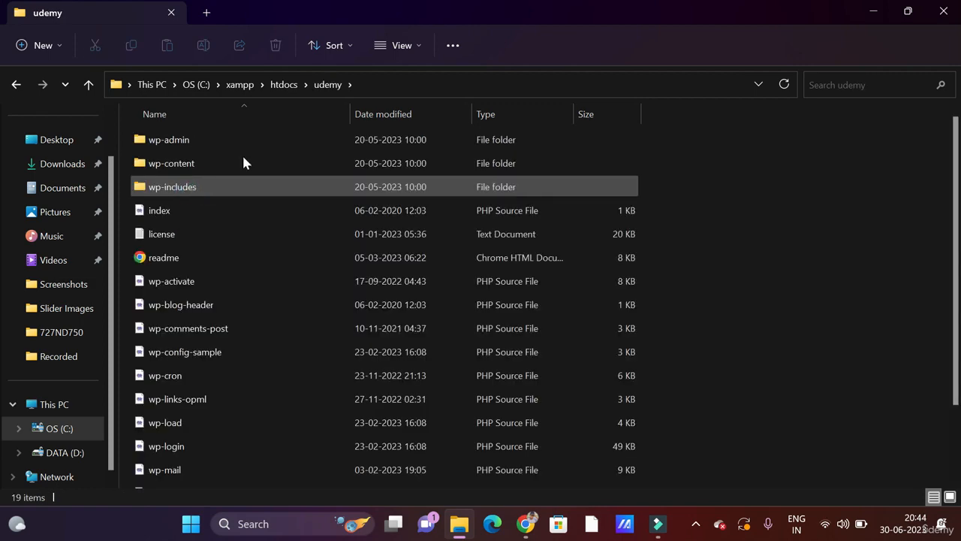
pyautogui.scroll(-2, 246, 391)
pyautogui.scroll(2, 247, 388)
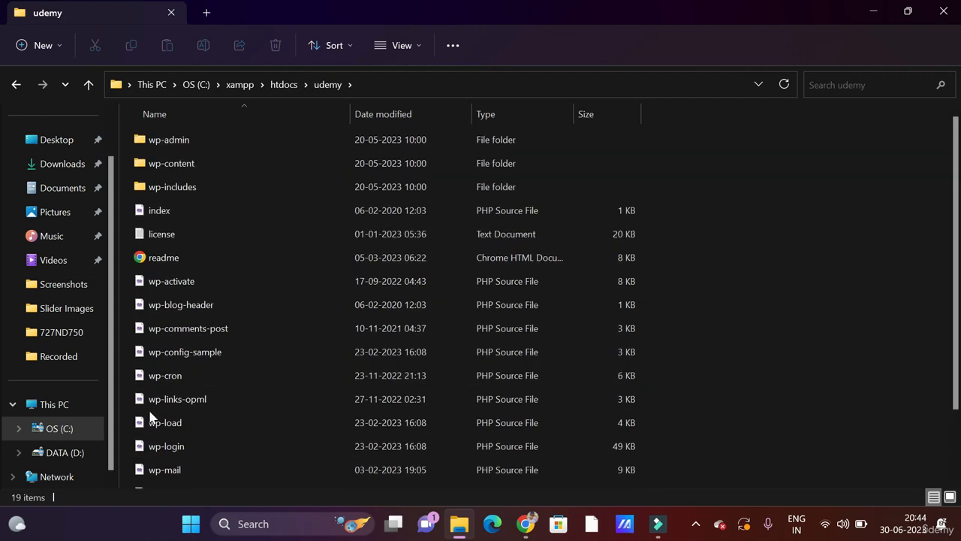
pyautogui.scroll(-2, 290, 280)
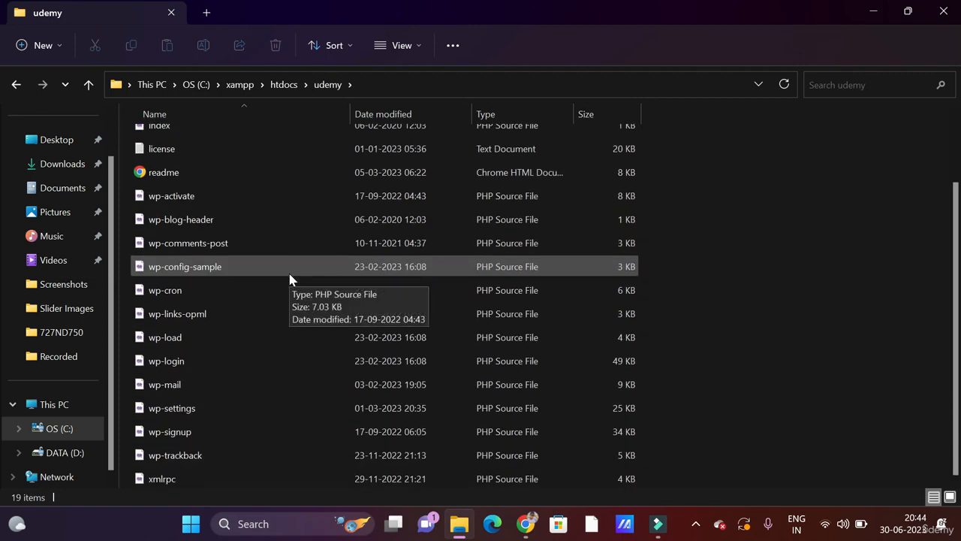
pyautogui.scroll(2, 290, 280)
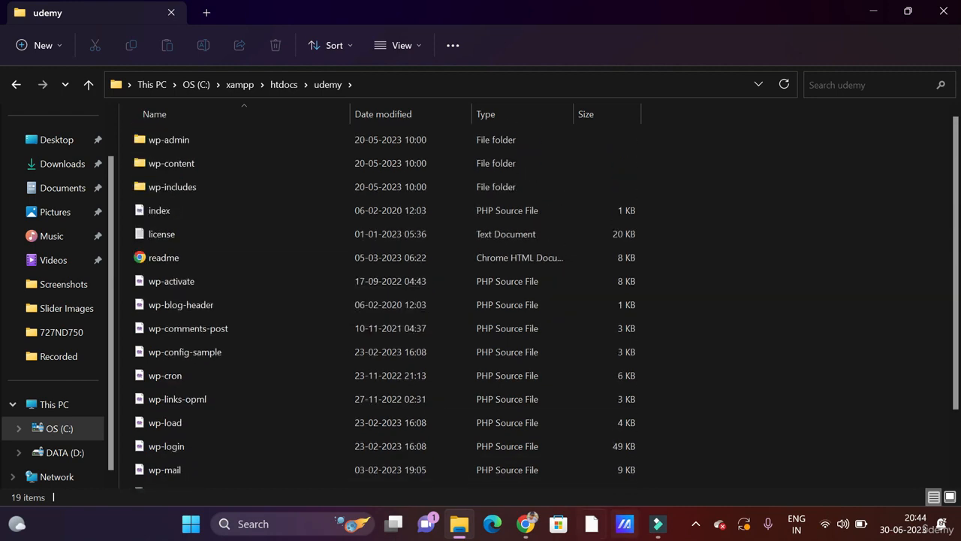
# - Load localhost/phpmyadmin in Chrome, which returns a connection-refused error, and close the downloads bar
pyautogui.moveTo(525, 535)
pyautogui.click(607, 447)
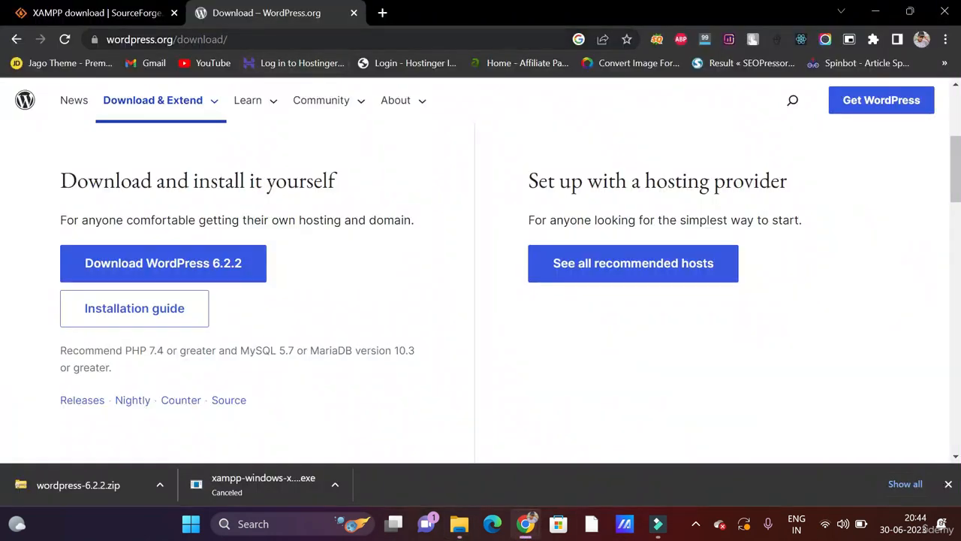
pyautogui.click(279, 39)
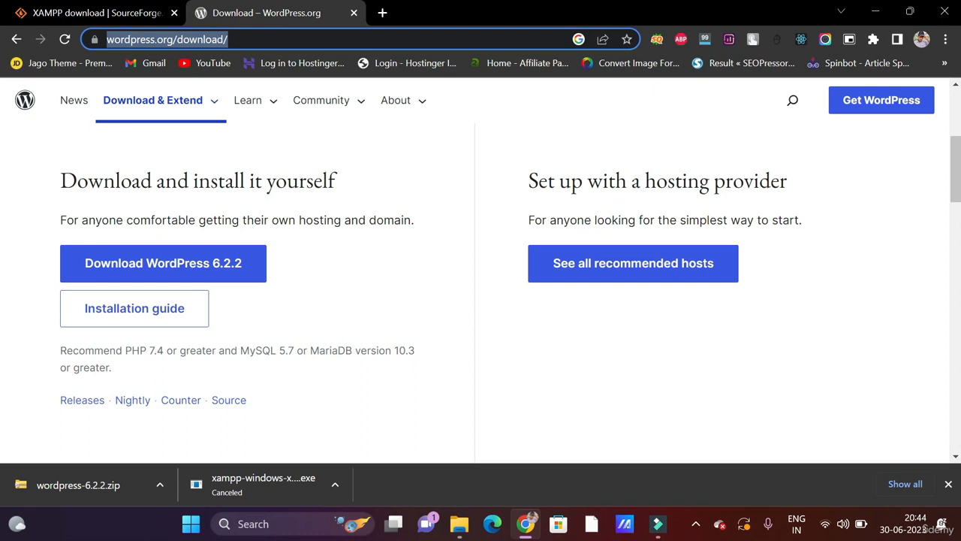
pyautogui.write('localhost/phpmyadmin')
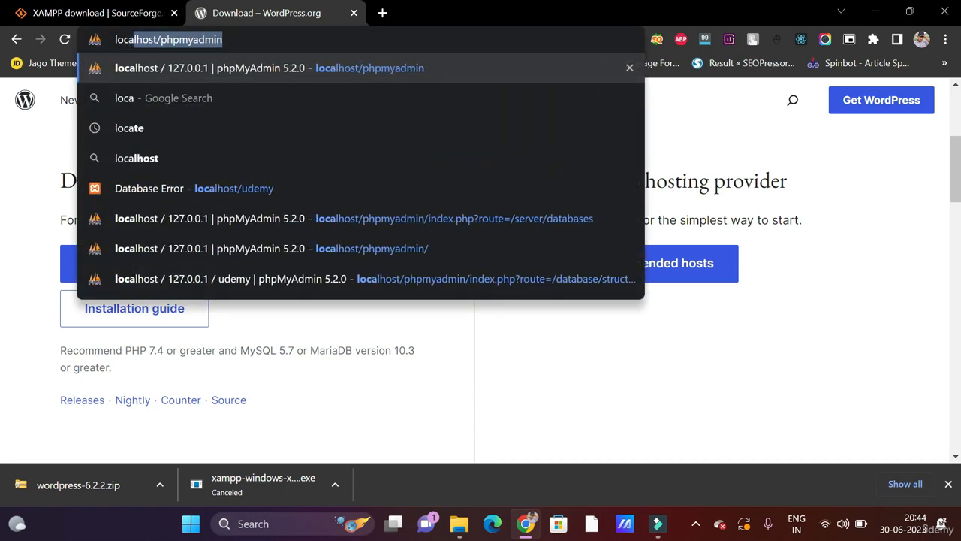
pyautogui.press('Right')
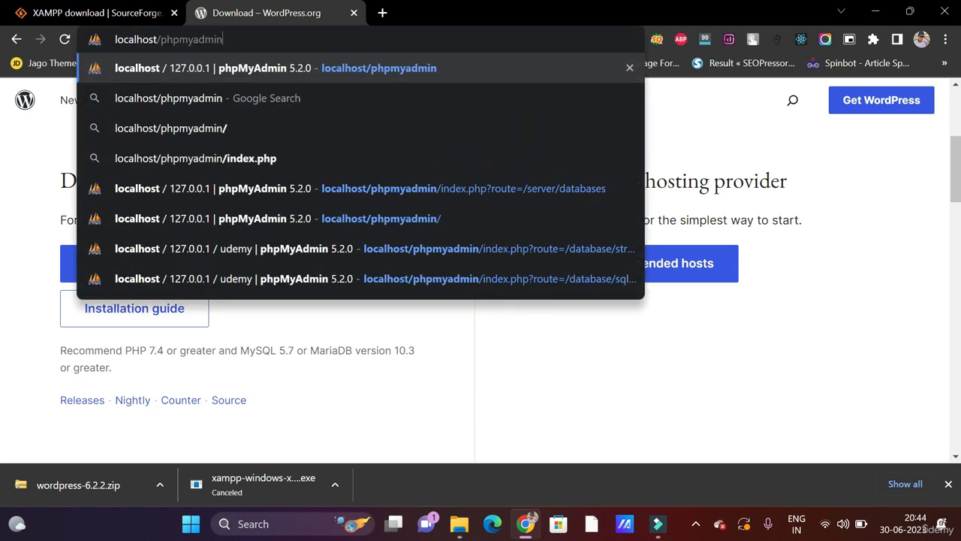
pyautogui.press('Return')
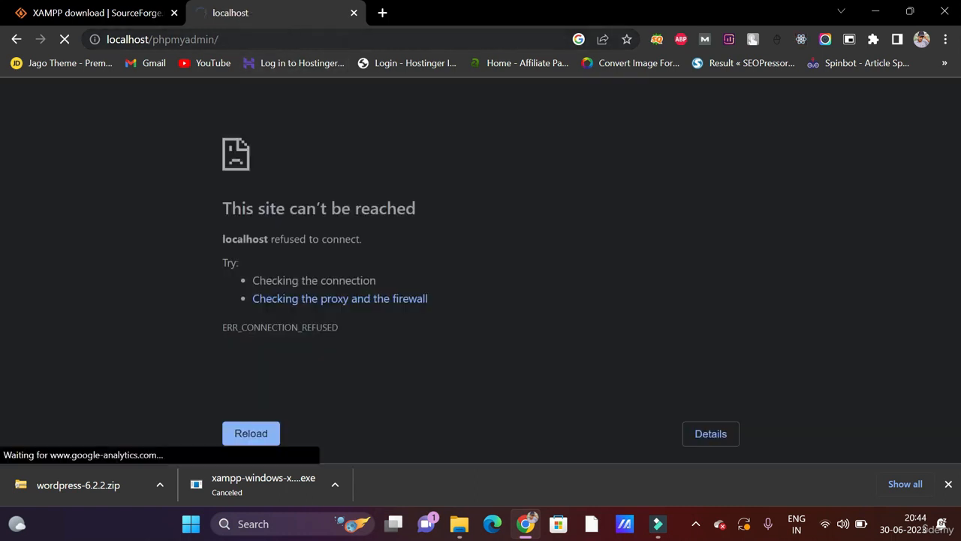
pyautogui.moveTo(203, 196); pyautogui.dragTo(400, 351)
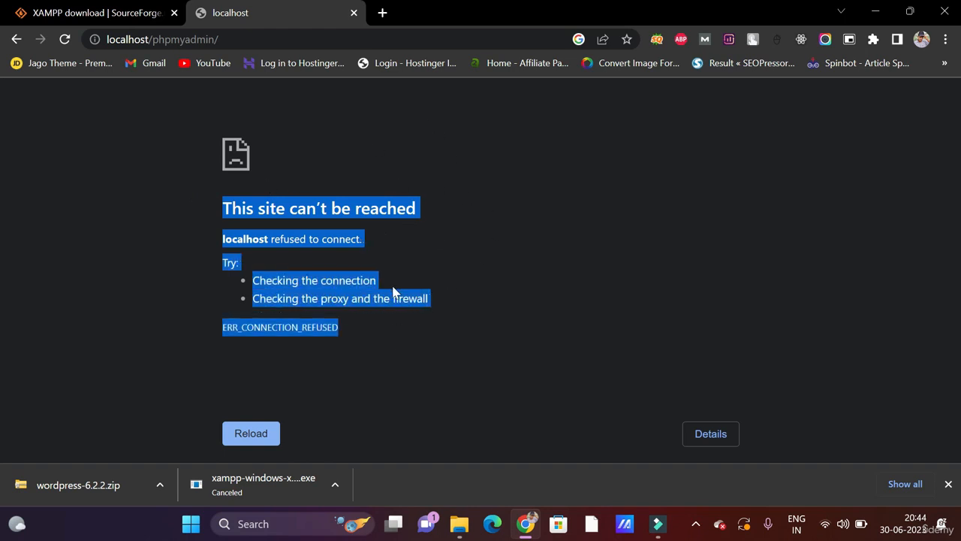
pyautogui.click(949, 484)
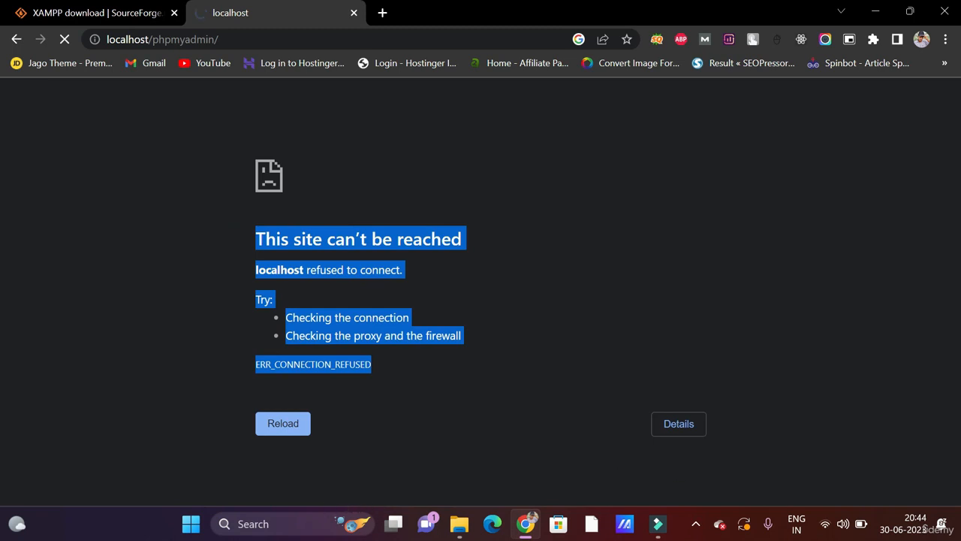
# - Launch XAMPP Control Panel and start the Apache and MySQL servers
pyautogui.click(267, 527)
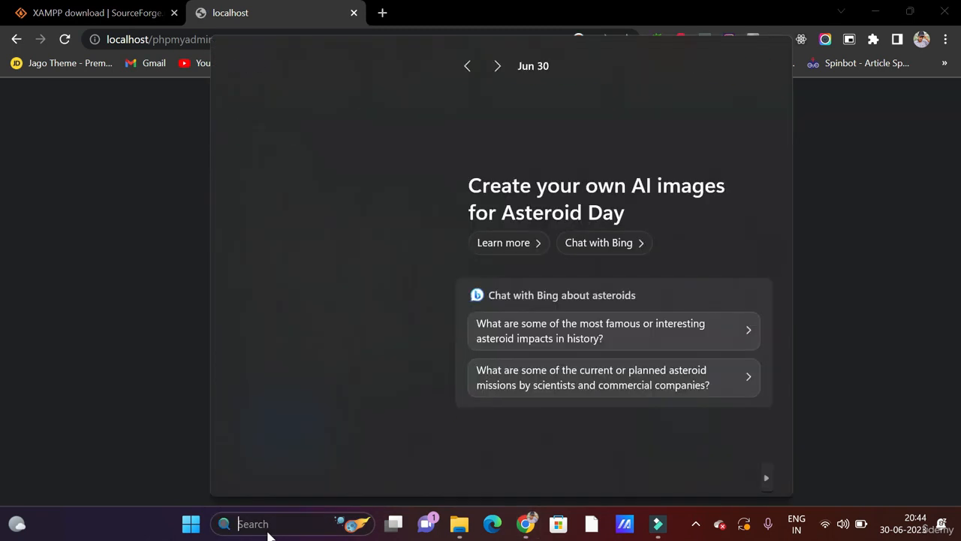
pyautogui.write('xampp')
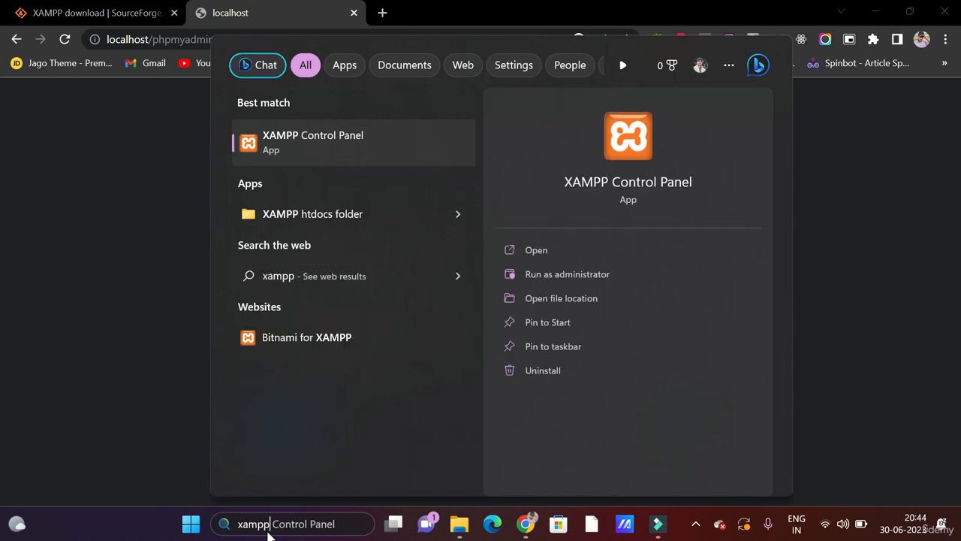
pyautogui.press('Return')
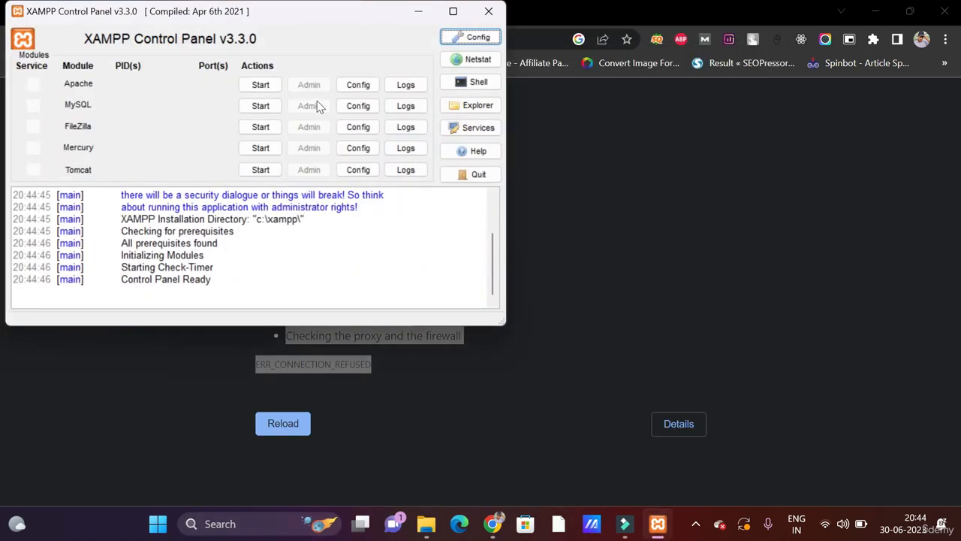
pyautogui.click(256, 85)
pyautogui.click(274, 106)
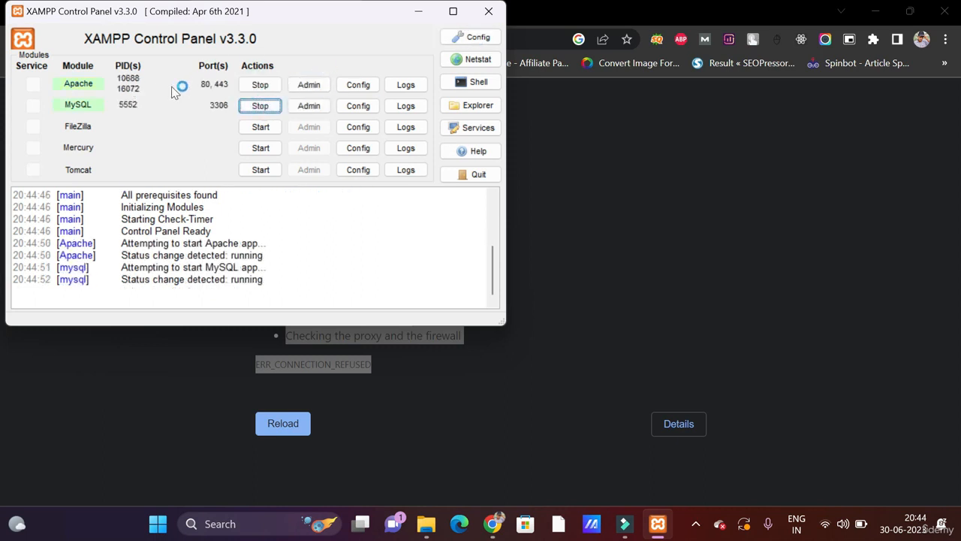
pyautogui.click(586, 137)
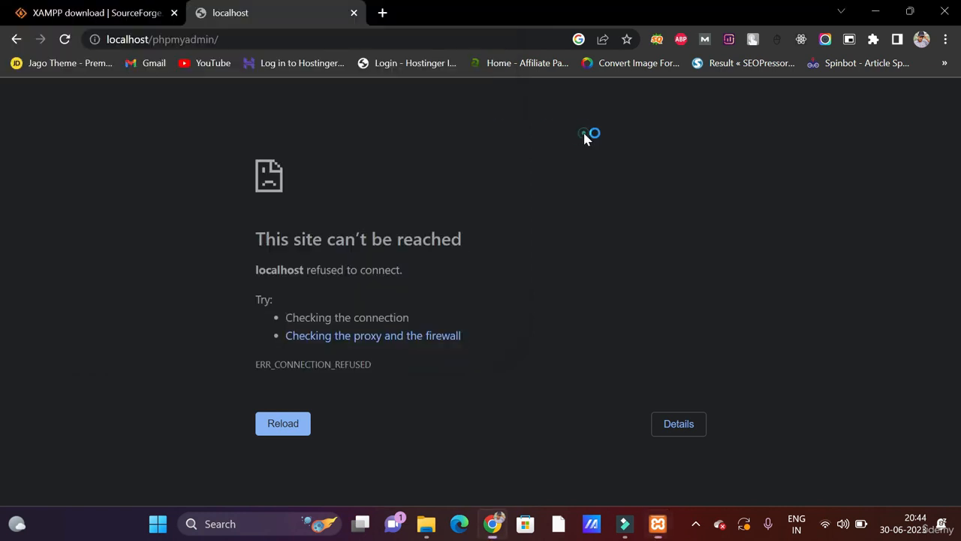
# - Reload localhost/phpmyadmin and go to the Databases page
pyautogui.click(65, 42)
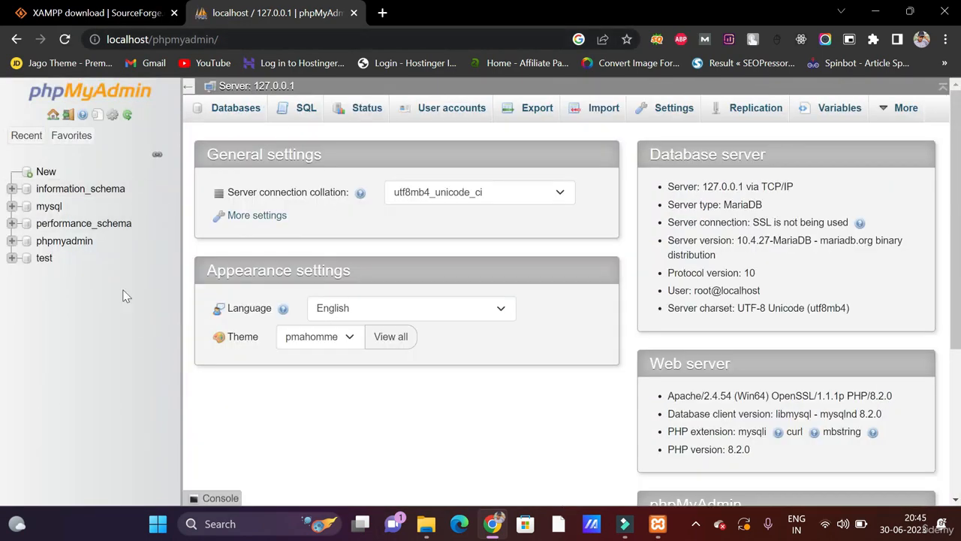
pyautogui.scroll(-3, 297, 239)
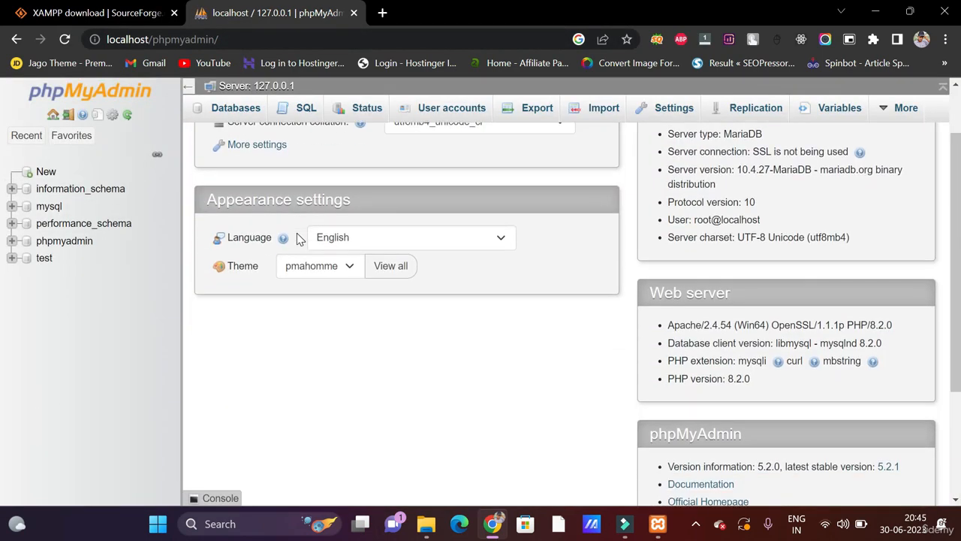
pyautogui.scroll(3, 296, 239)
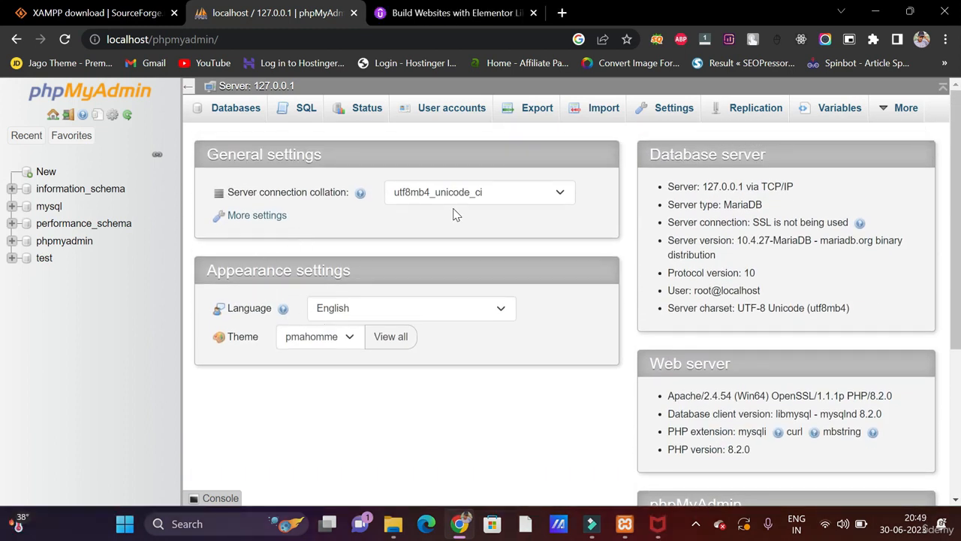
pyautogui.click(234, 116)
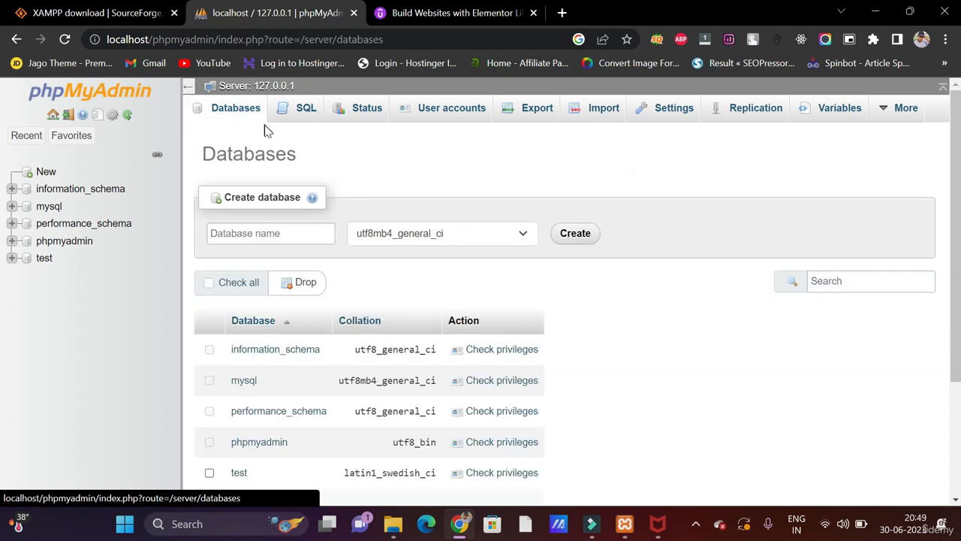
pyautogui.scroll(-1, 296, 223)
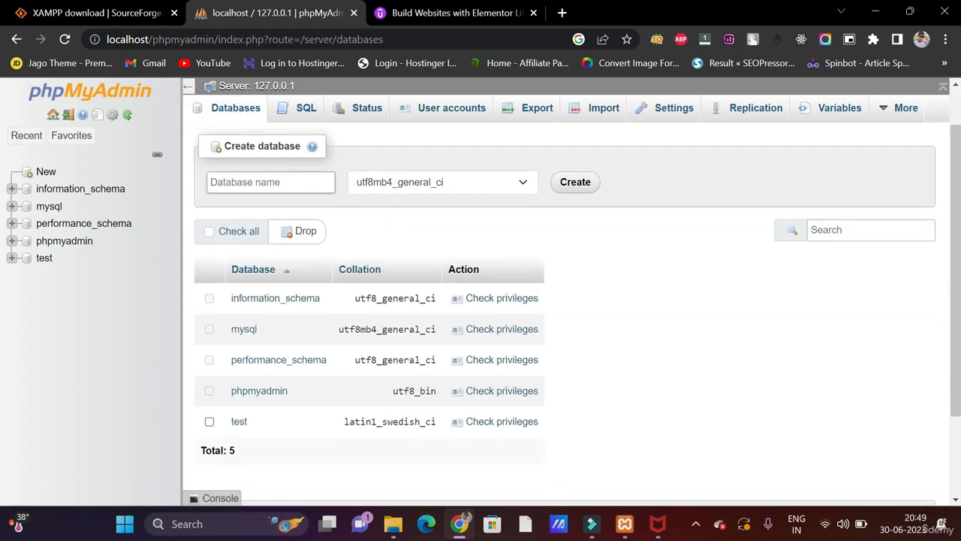
# - Create a new database named 'udemy'
pyautogui.click(241, 182)
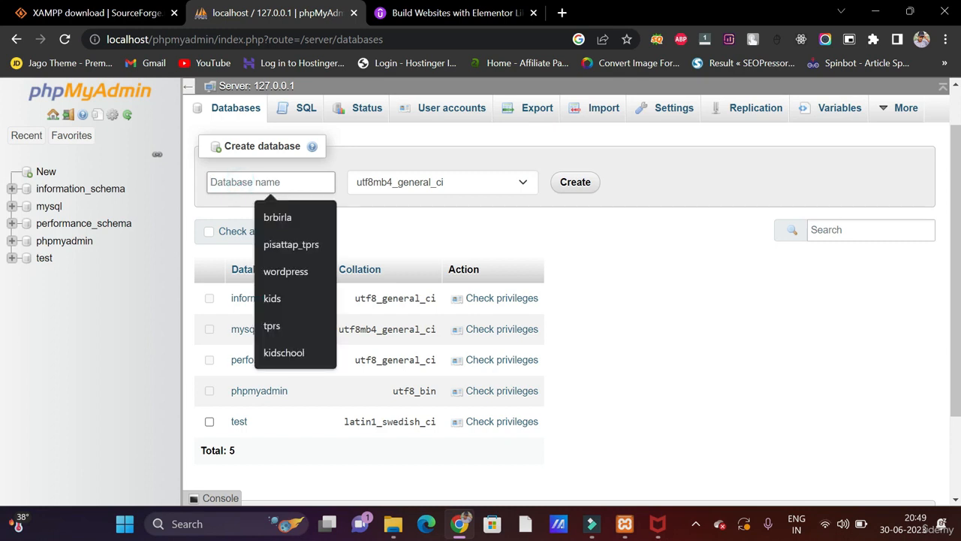
pyautogui.click(393, 523)
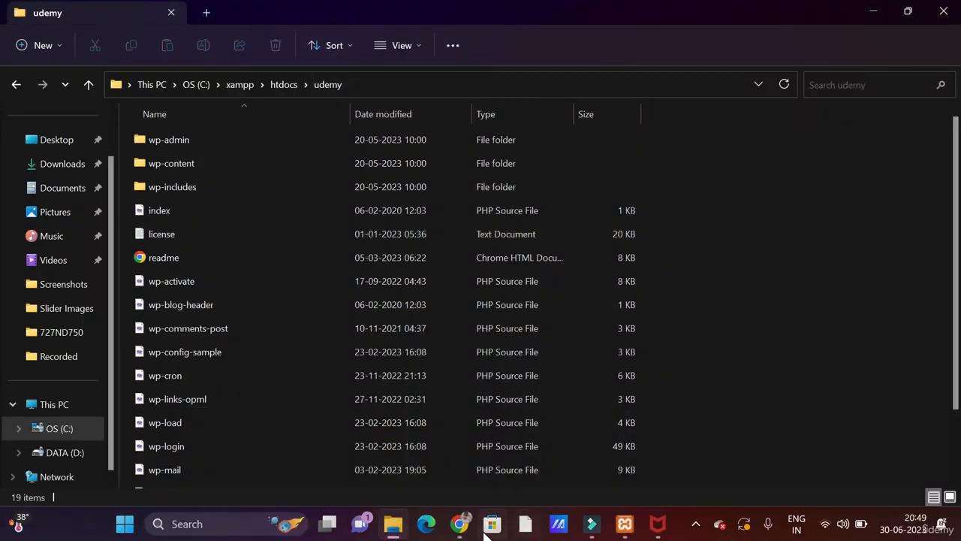
pyautogui.click(459, 523)
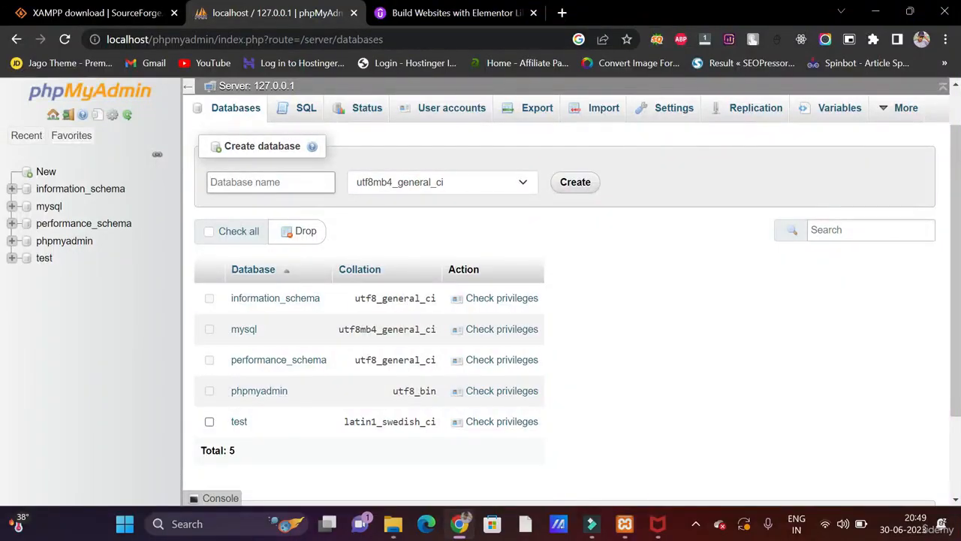
pyautogui.write('udemy')
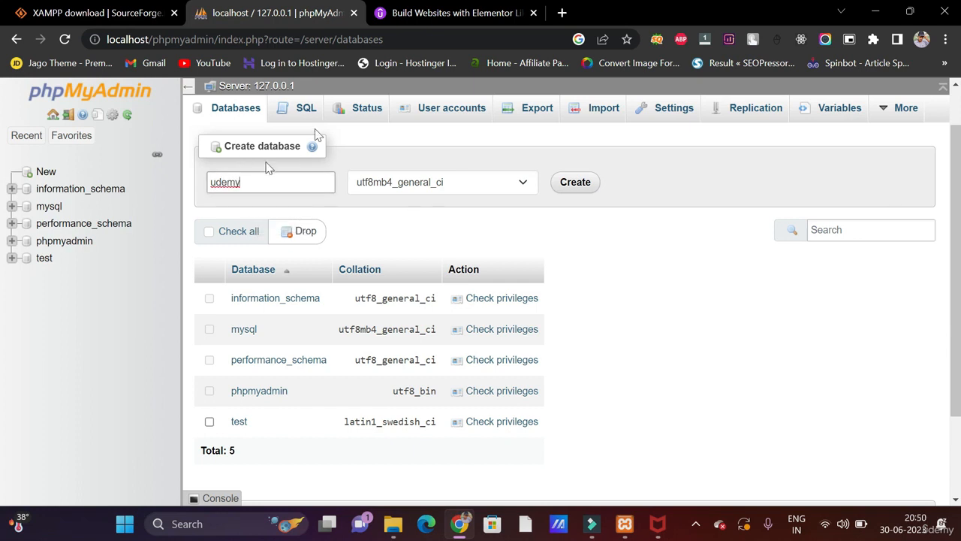
pyautogui.click(575, 183)
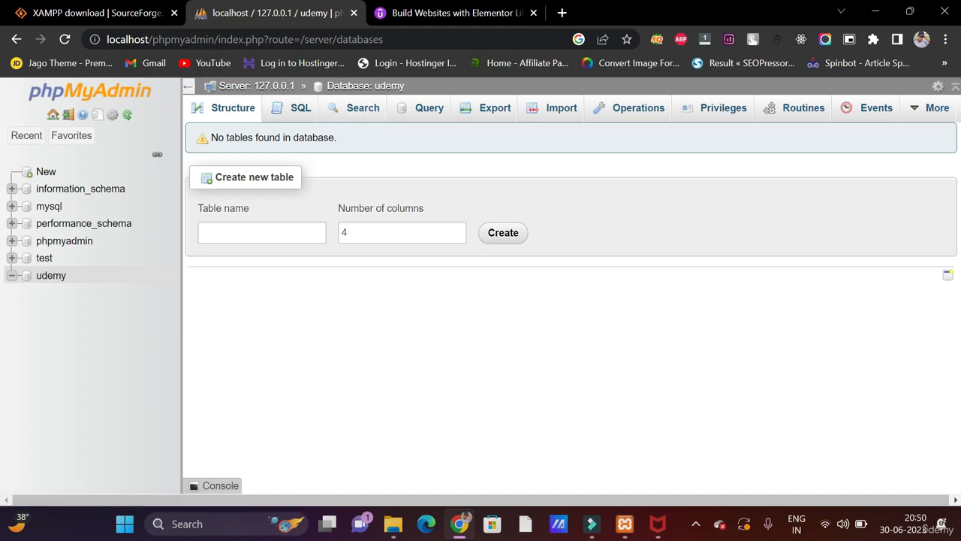
# - Change the address to localhost/udemy to launch the WordPress setup configuration page
pyautogui.moveTo(152, 39); pyautogui.dragTo(426, 31)
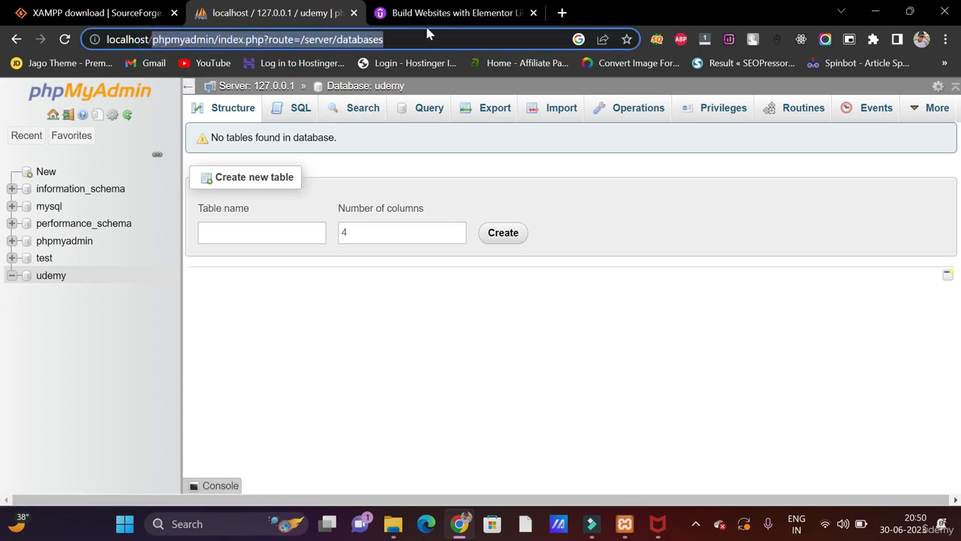
pyautogui.press('BackSpace')
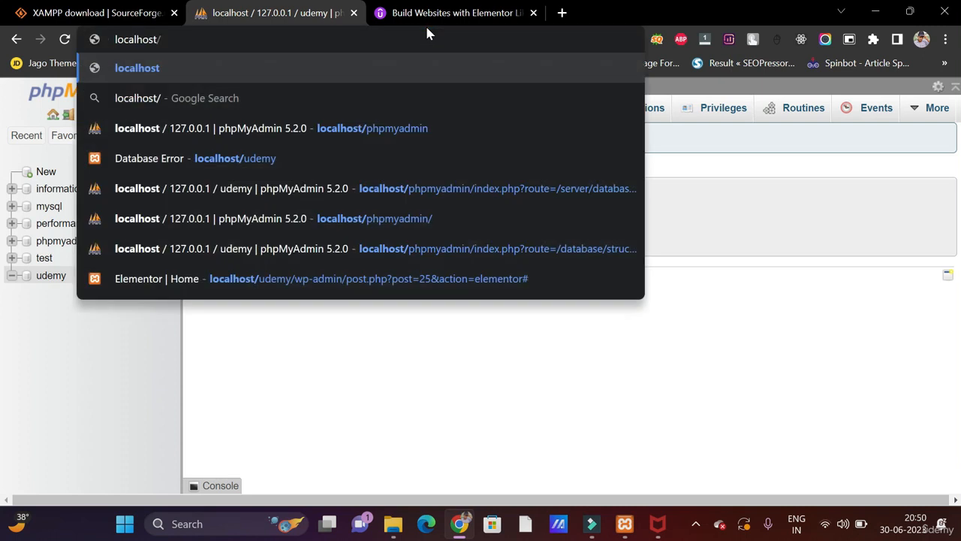
pyautogui.write('u')
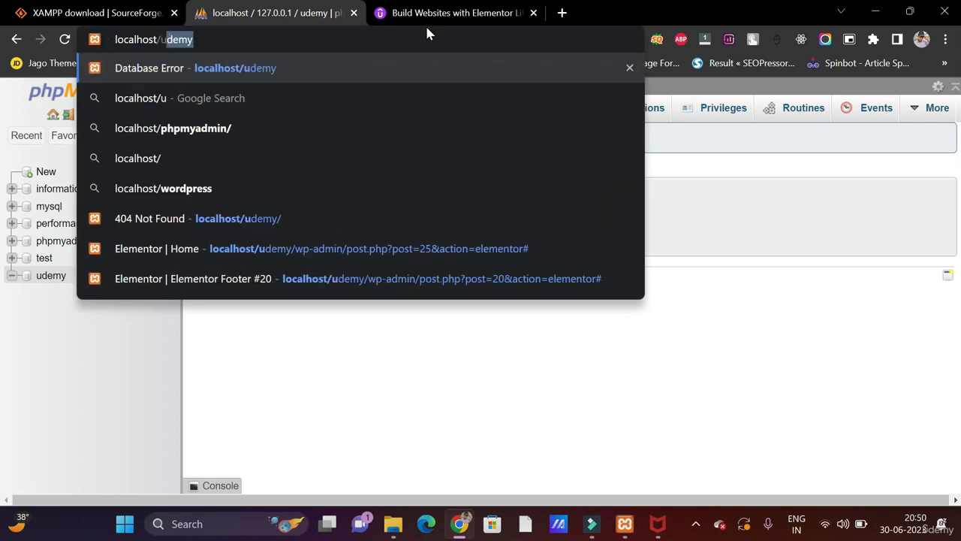
pyautogui.write('demy')
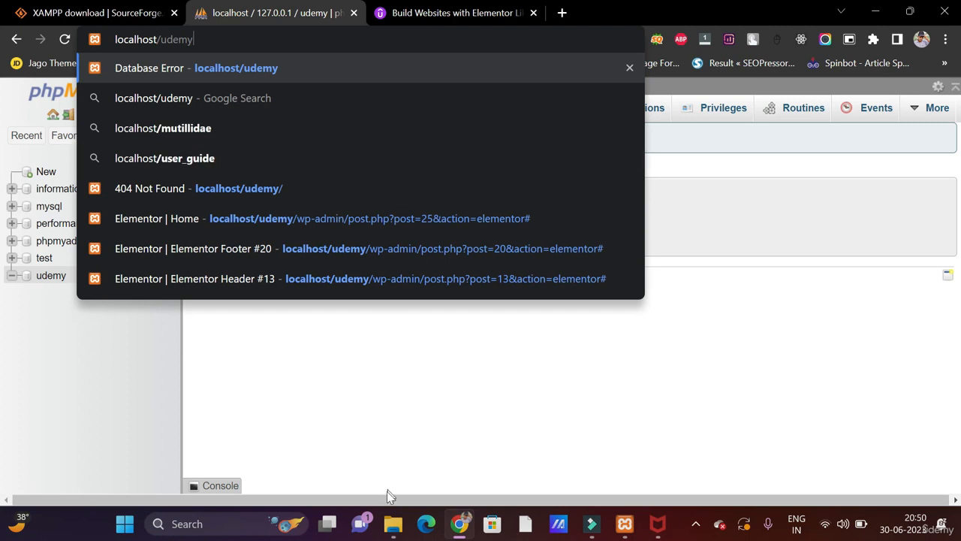
pyautogui.click(393, 523)
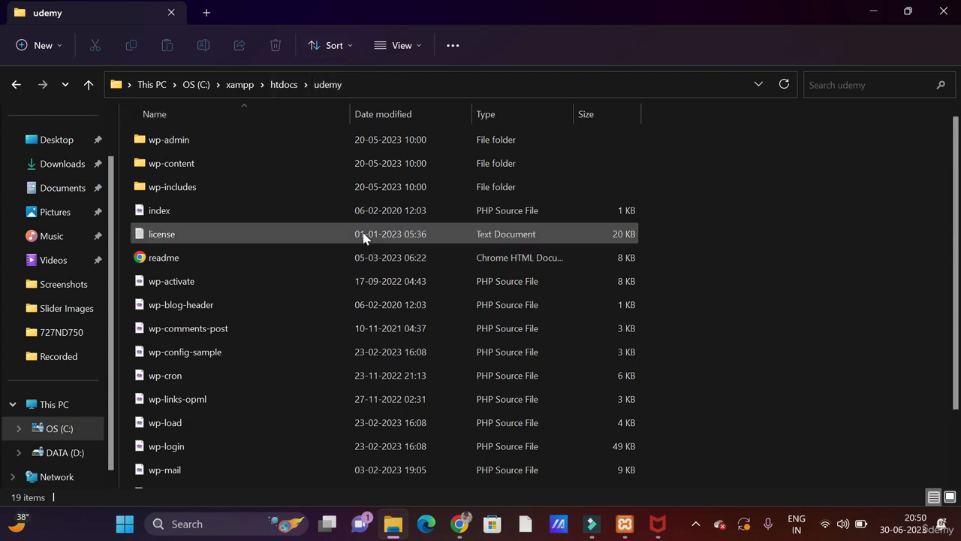
pyautogui.click(459, 523)
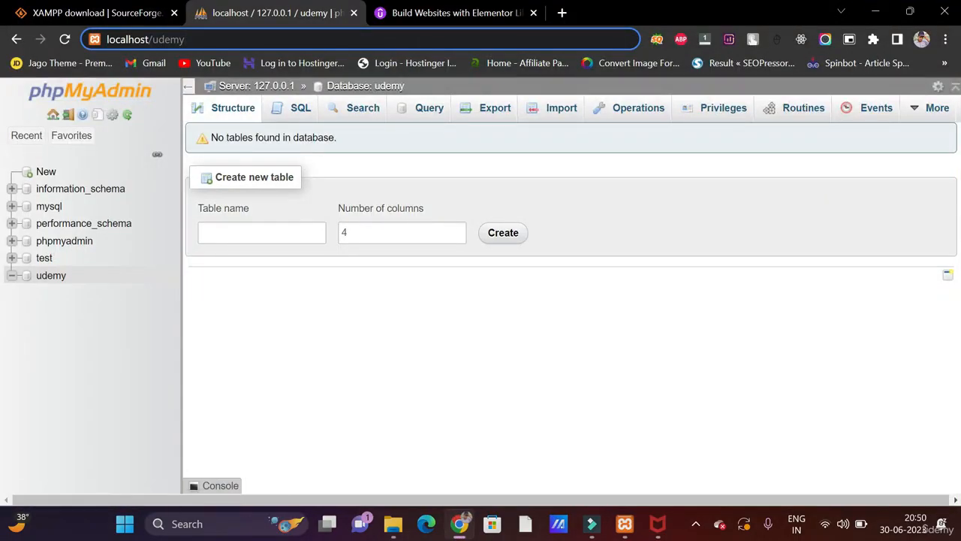
pyautogui.press('Return')
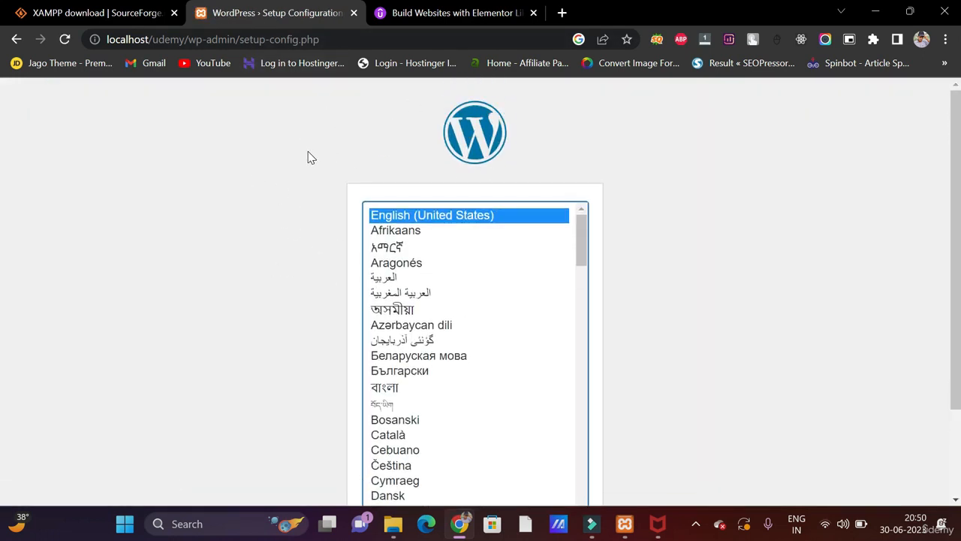
# - Keep English (United States) as the installation language and continue to the welcome screen
pyautogui.scroll(-2, 310, 158)
pyautogui.scroll(2, 311, 158)
pyautogui.scroll(-2, 311, 157)
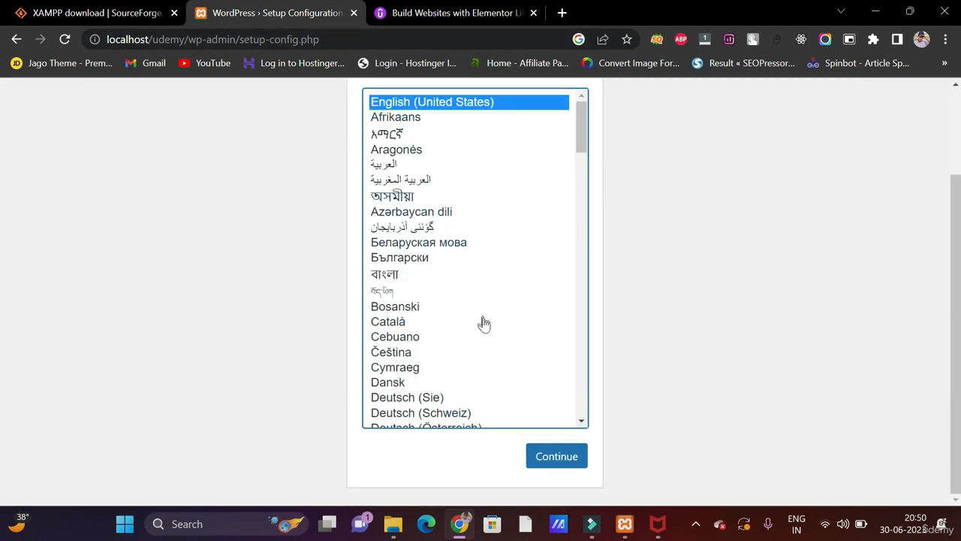
pyautogui.scroll(-8, 487, 338)
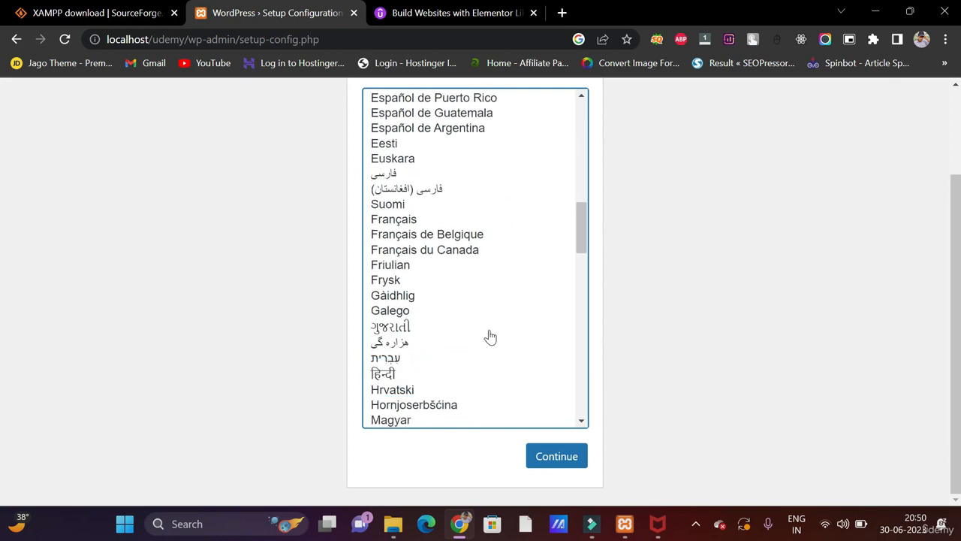
pyautogui.scroll(-12, 489, 337)
pyautogui.scroll(9, 489, 337)
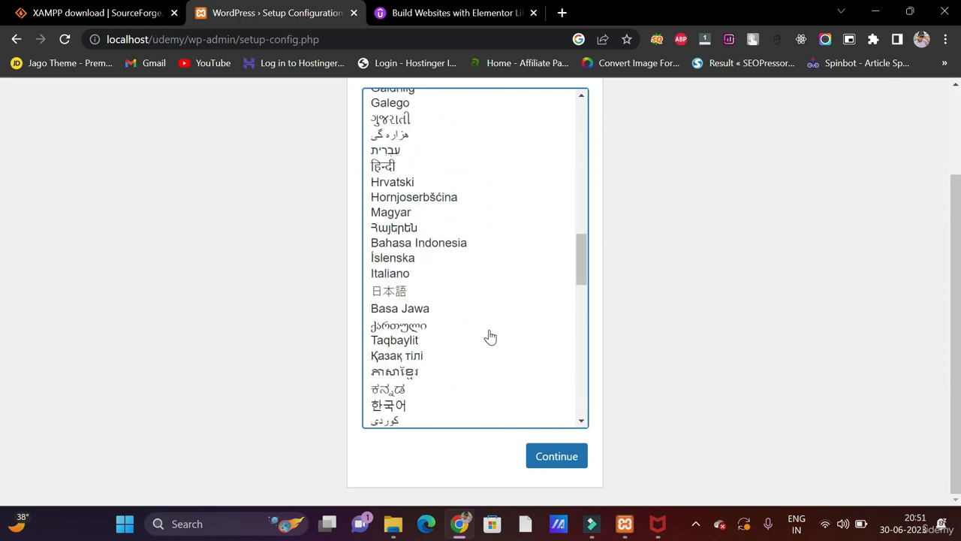
pyautogui.scroll(10, 490, 337)
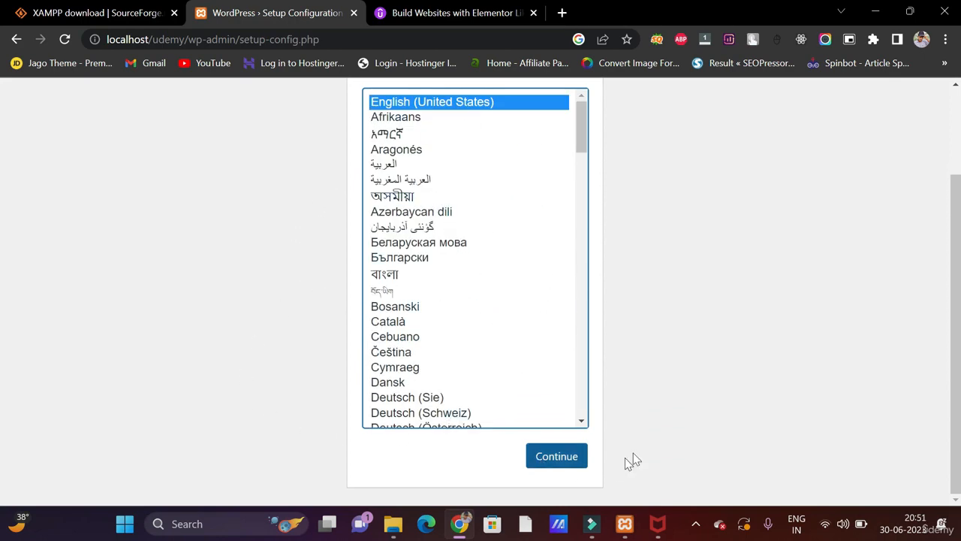
pyautogui.click(568, 455)
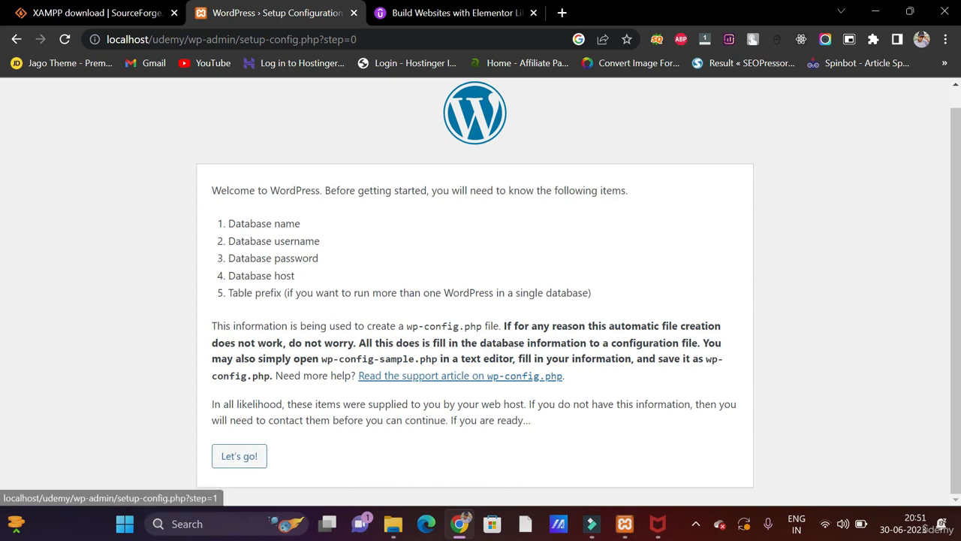
# - Begin the database setup form and check phpMyAdmin in a new tab
pyautogui.click(233, 455)
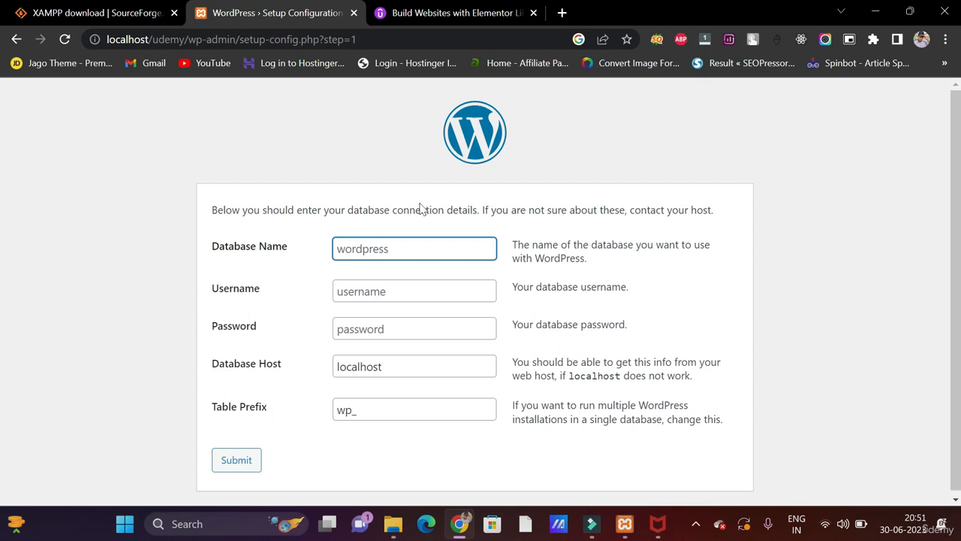
pyautogui.click(561, 13)
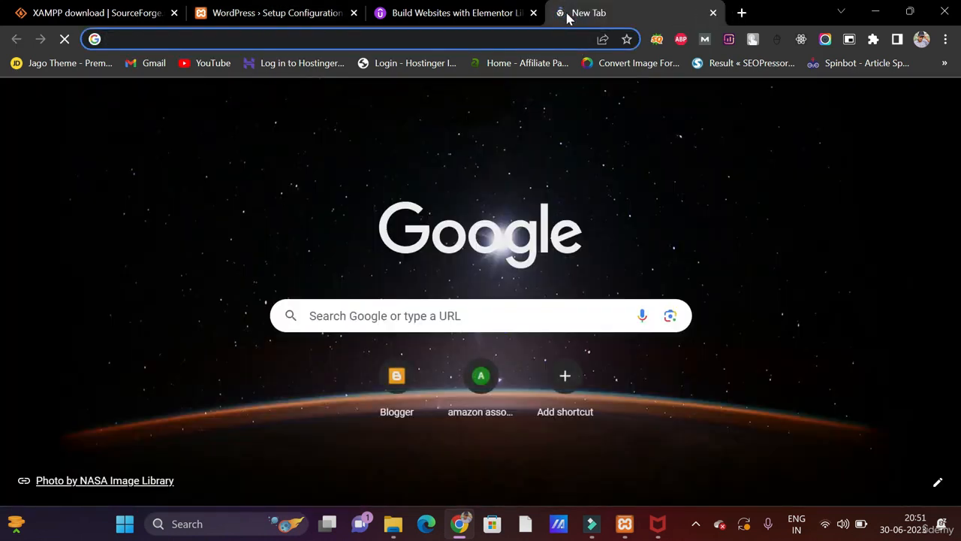
pyautogui.write('loca')
pyautogui.press('Return')
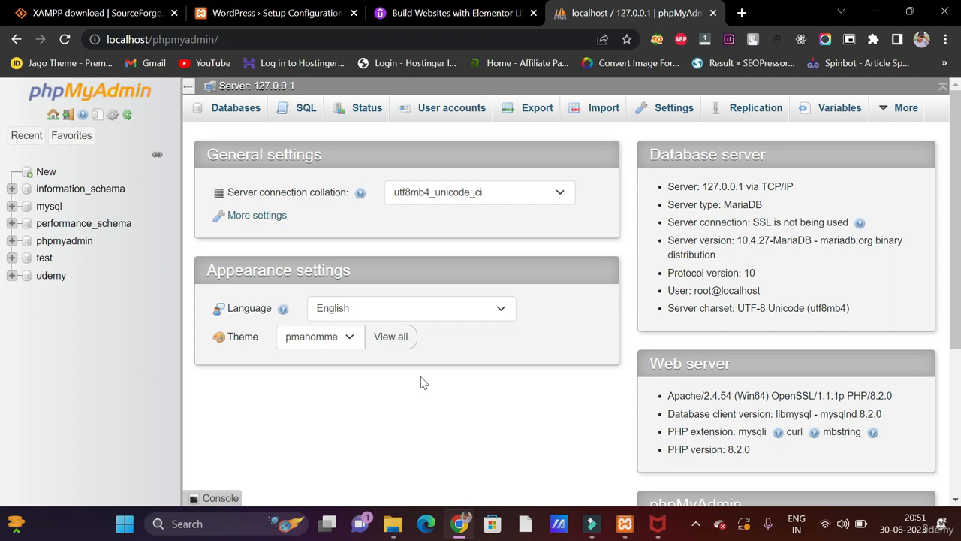
pyautogui.click(393, 524)
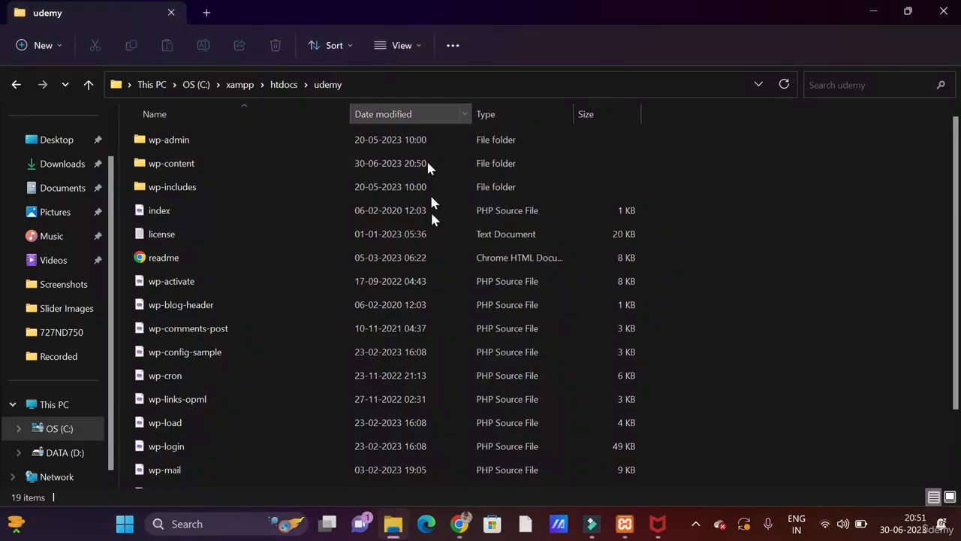
pyautogui.click(459, 524)
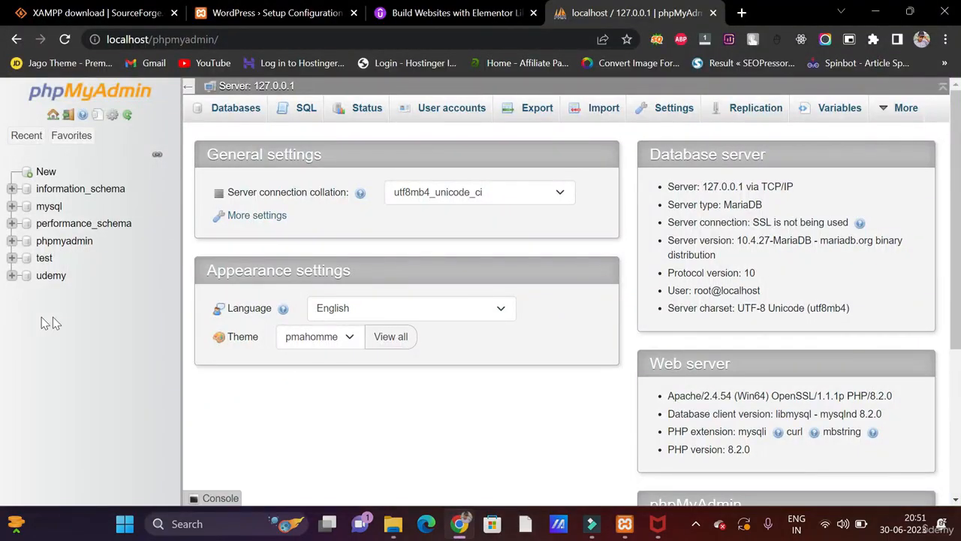
pyautogui.click(248, 12)
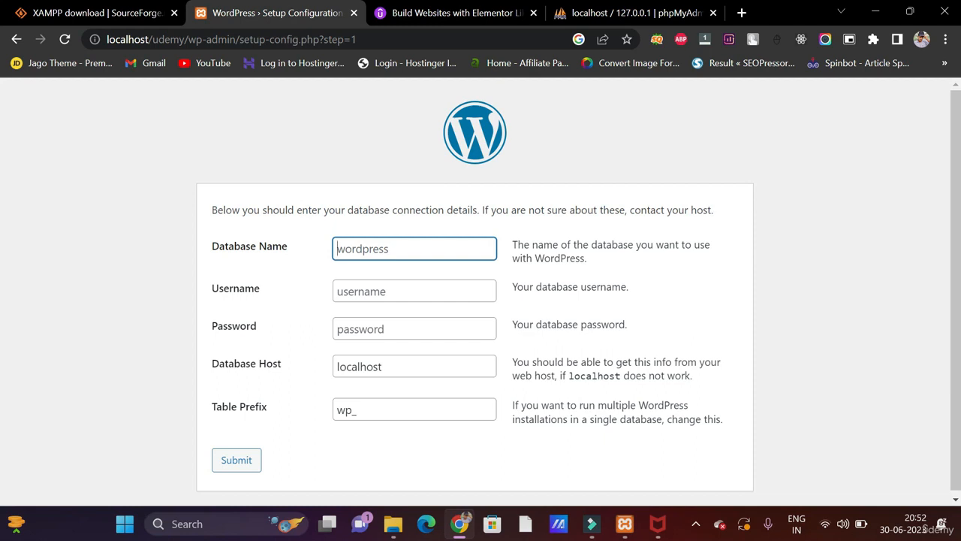
# - Enter database name udemy and username root, keep localhost and wp_, and submit
pyautogui.write('ude')
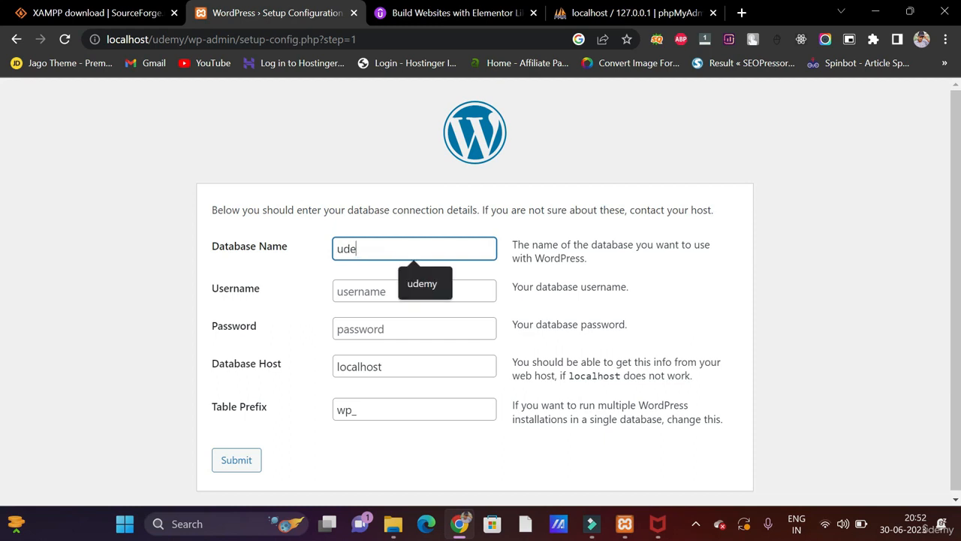
pyautogui.press('Down')
pyautogui.press('Return')
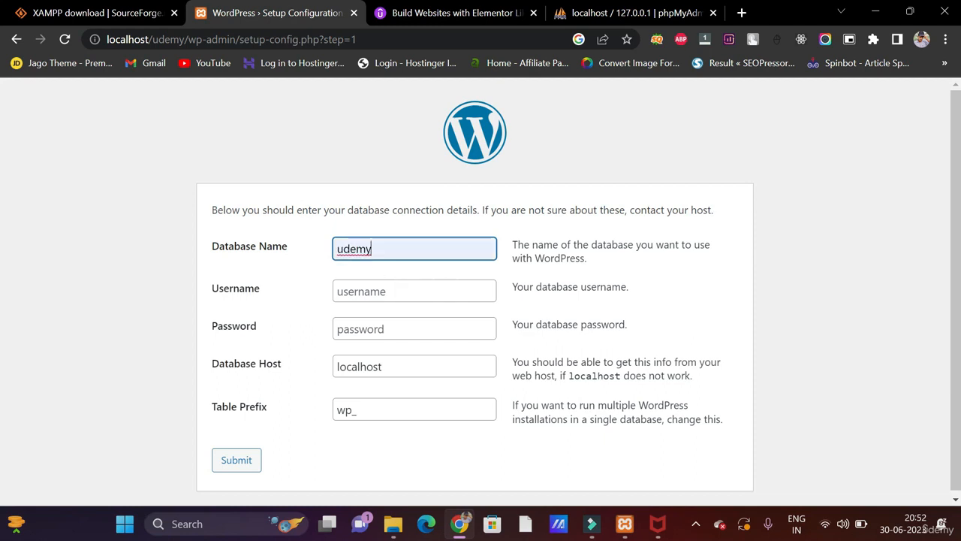
pyautogui.click(379, 295)
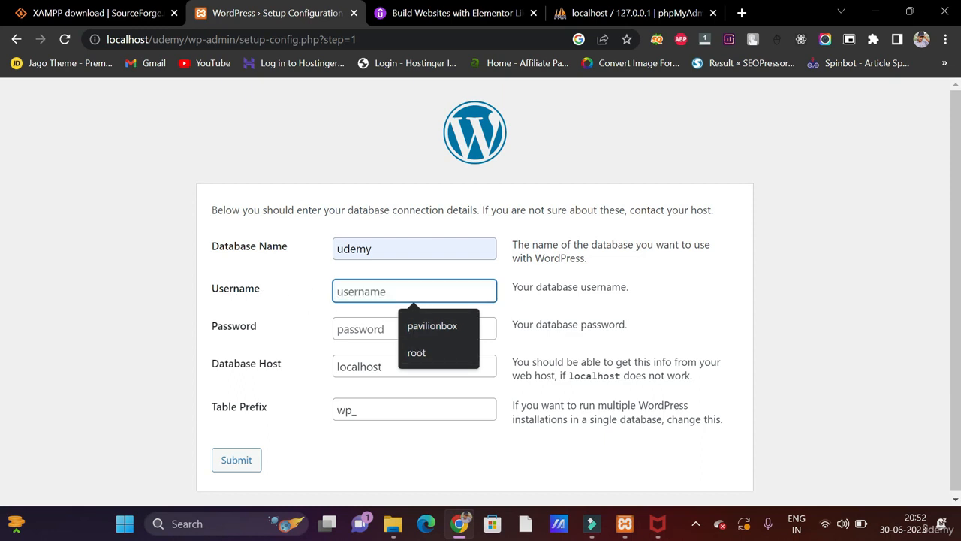
pyautogui.click(420, 358)
pyautogui.press('Tab')
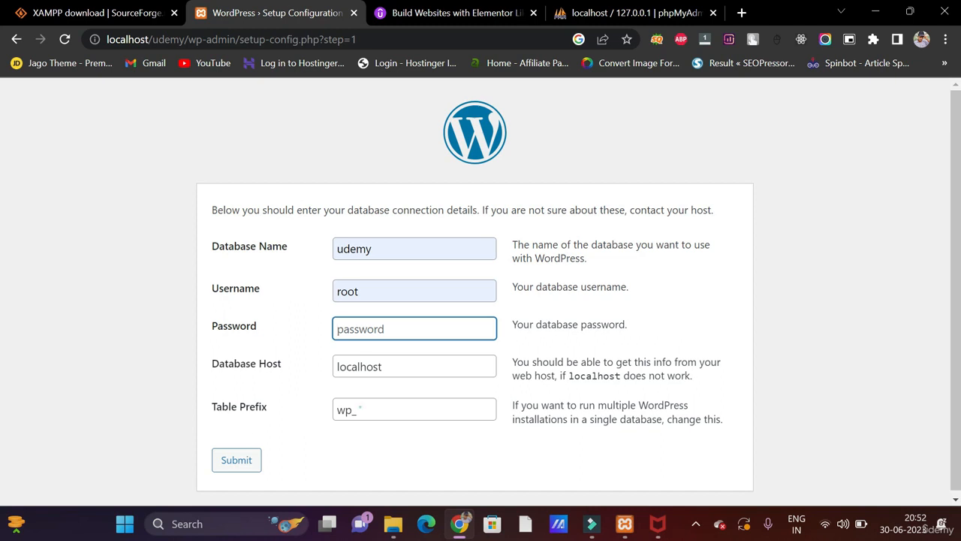
pyautogui.click(360, 408)
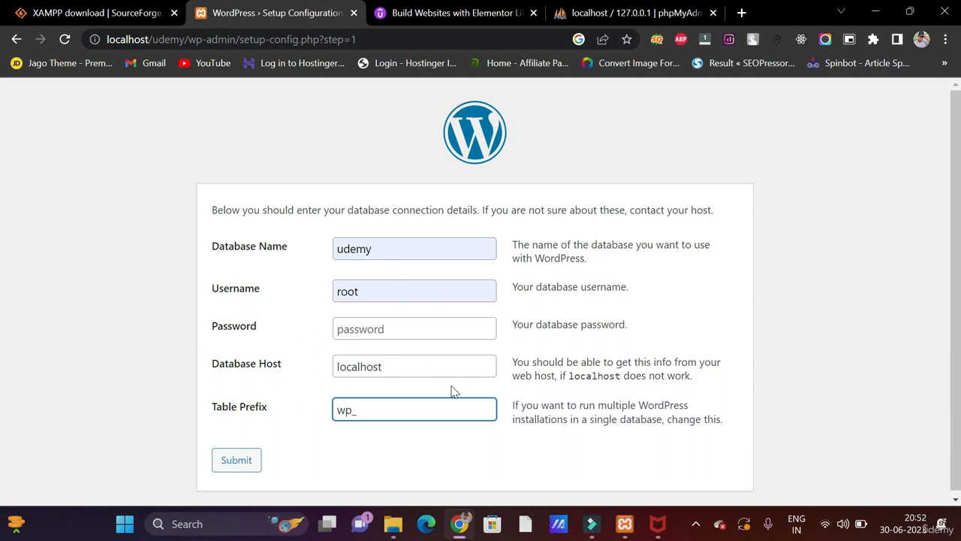
pyautogui.click(243, 465)
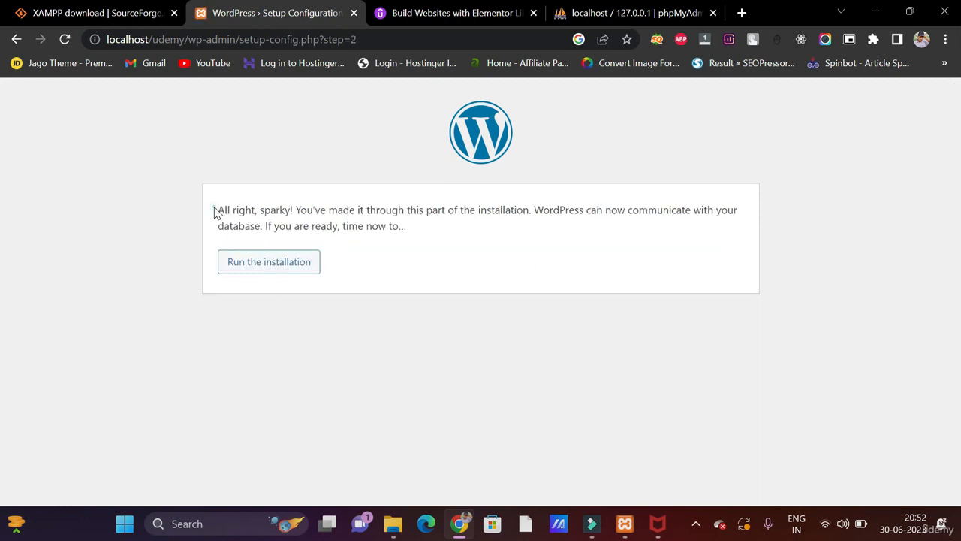
# - Run the installation and review the Welcome page
pyautogui.moveTo(215, 210); pyautogui.dragTo(312, 211)
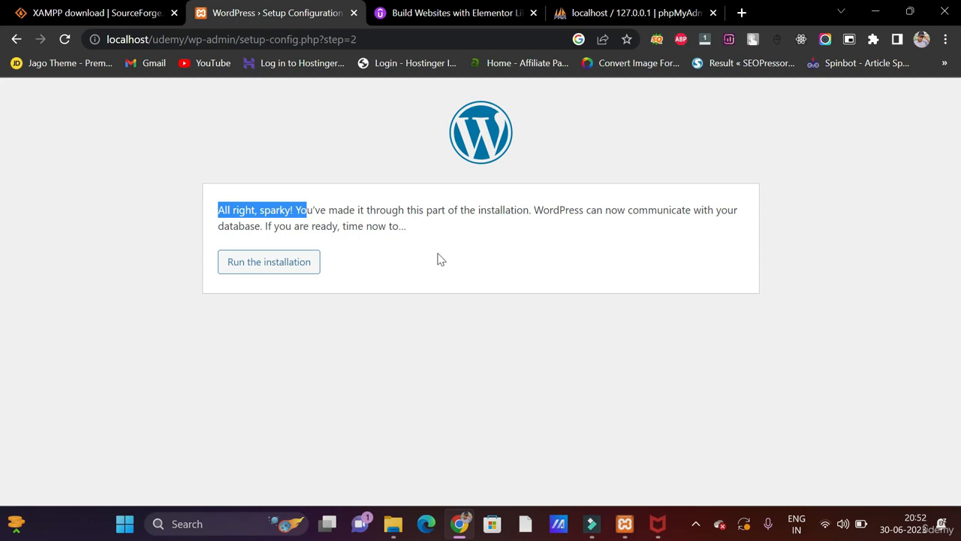
pyautogui.click(300, 262)
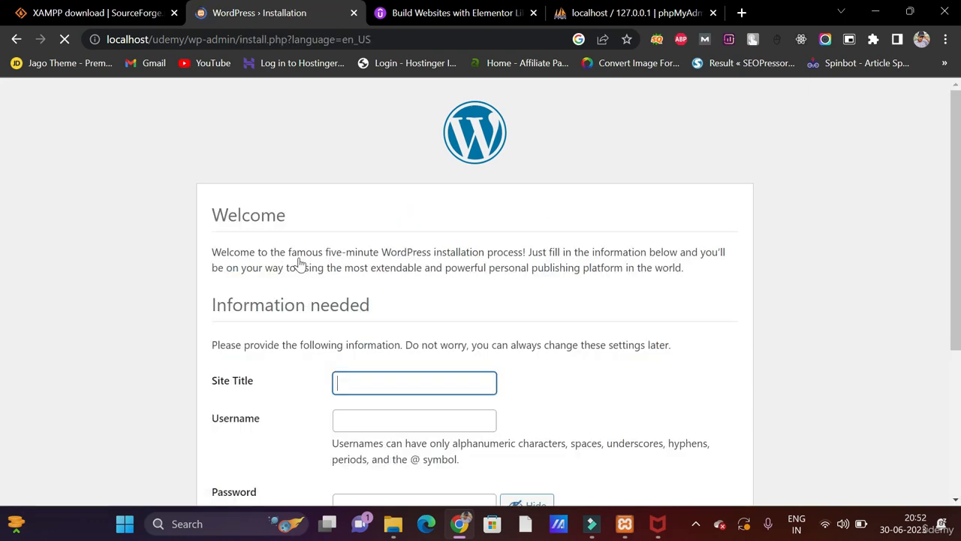
pyautogui.scroll(-2, 301, 264)
pyautogui.scroll(1, 301, 264)
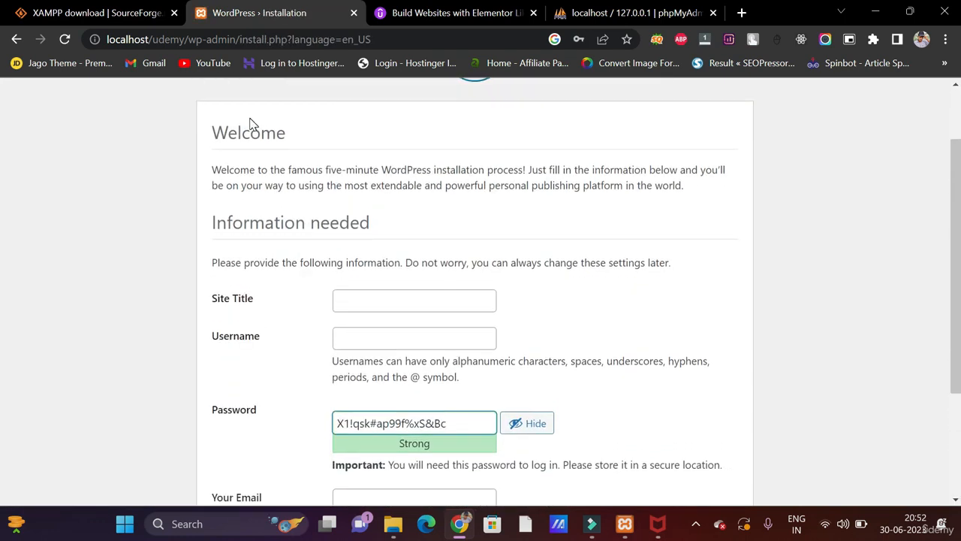
pyautogui.moveTo(227, 132); pyautogui.dragTo(307, 146)
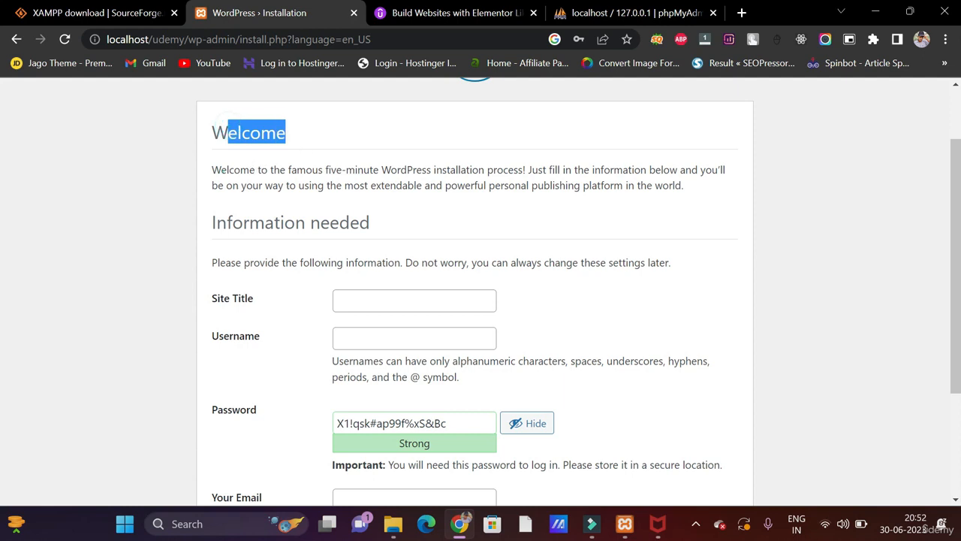
pyautogui.moveTo(221, 169); pyautogui.dragTo(381, 171)
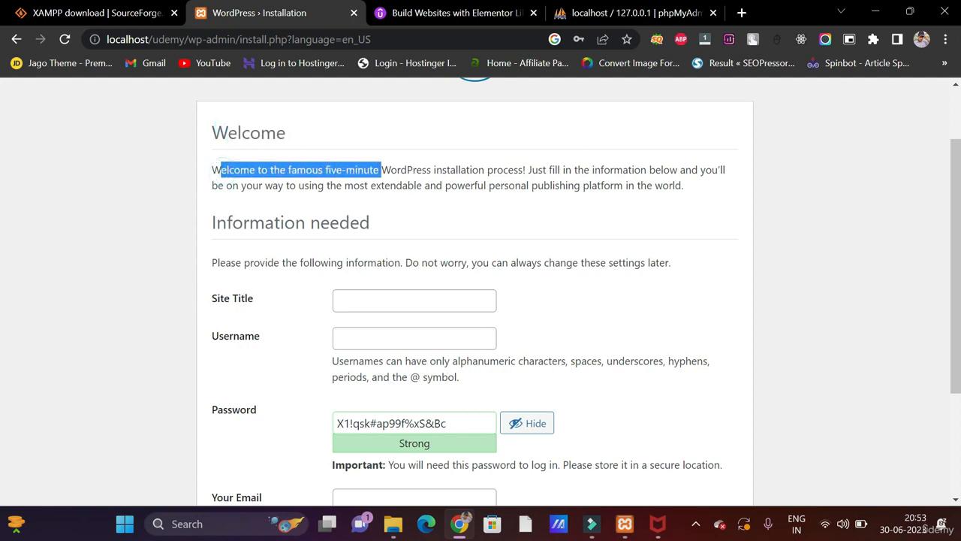
pyautogui.scroll(-2, 420, 178)
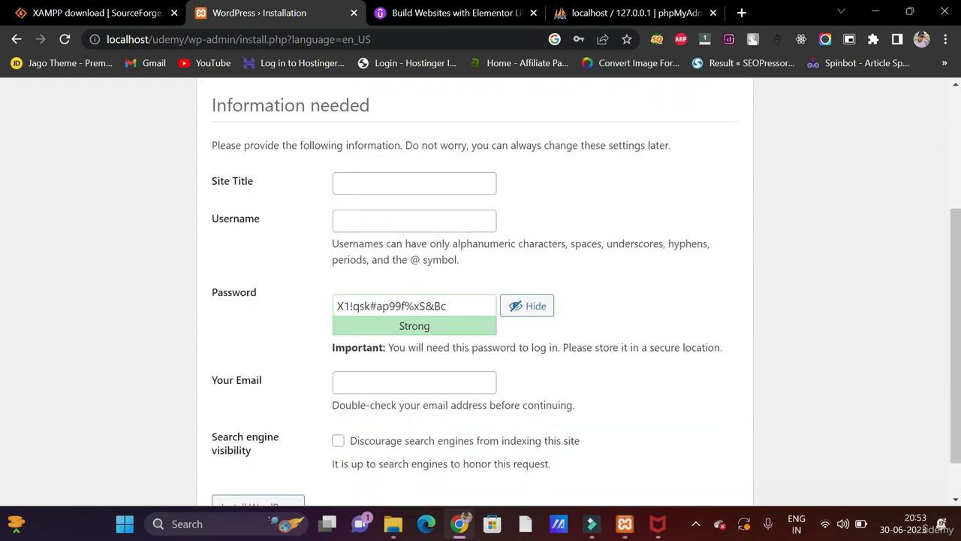
# - Set the site title to Udemy Course, username admin, and a short admin password
pyautogui.click(365, 183)
pyautogui.write('Ud')
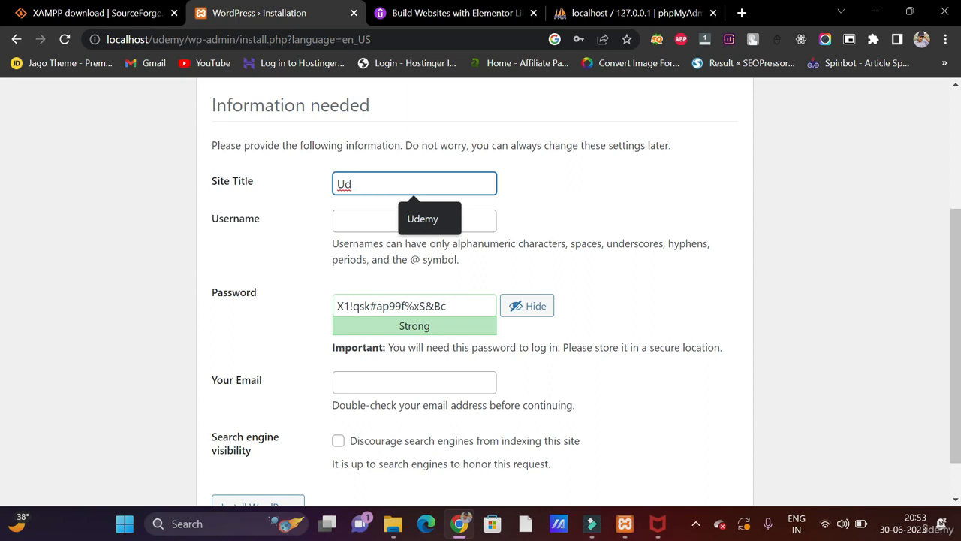
pyautogui.write('emy Course')
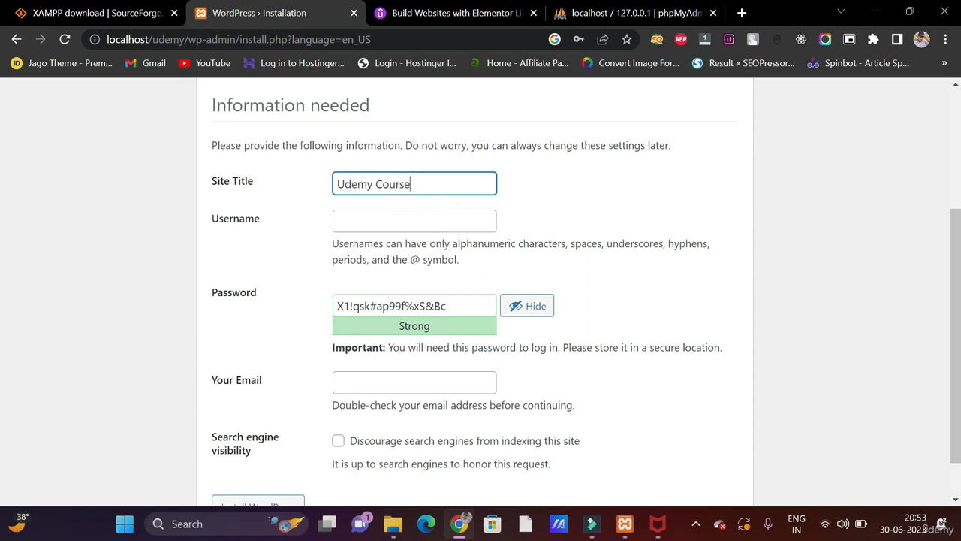
pyautogui.click(383, 220)
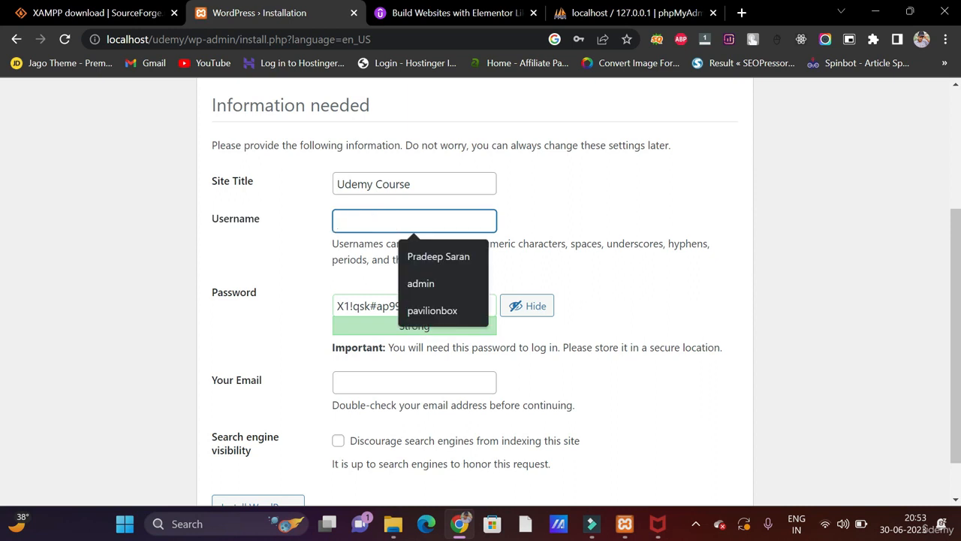
pyautogui.write('admin')
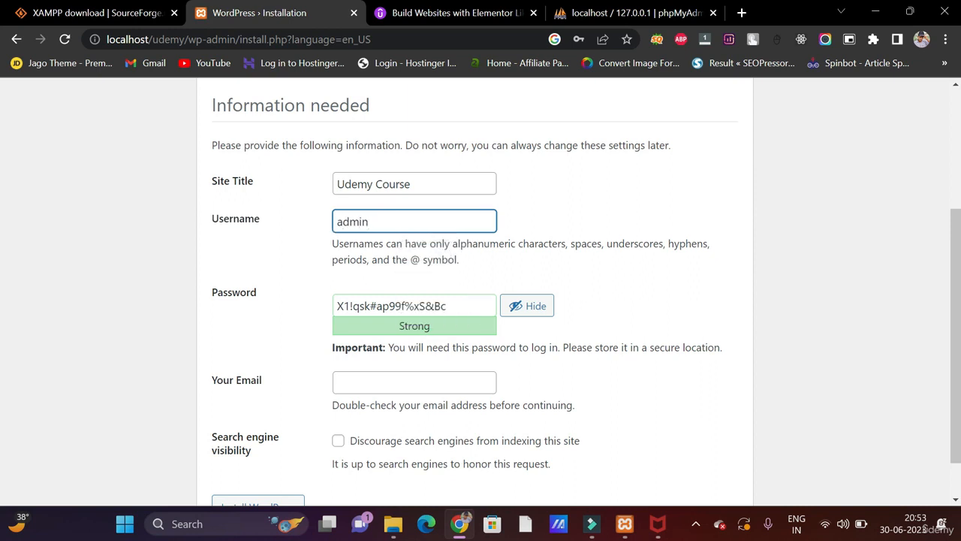
pyautogui.tripleClick(403, 305)
pyautogui.write('admin')
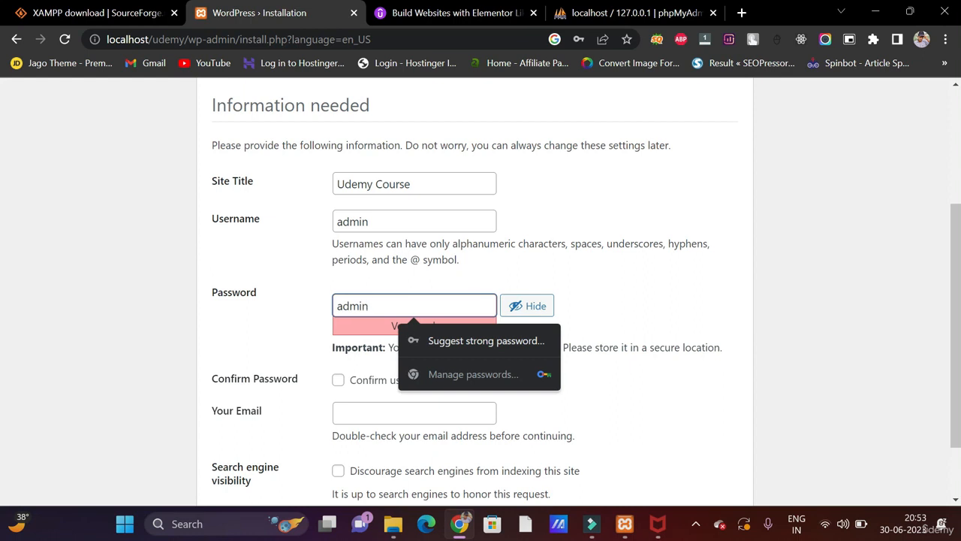
# - Confirm the weak password, autofill the admin e-mail, and install WordPress
pyautogui.scroll(-1, 413, 319)
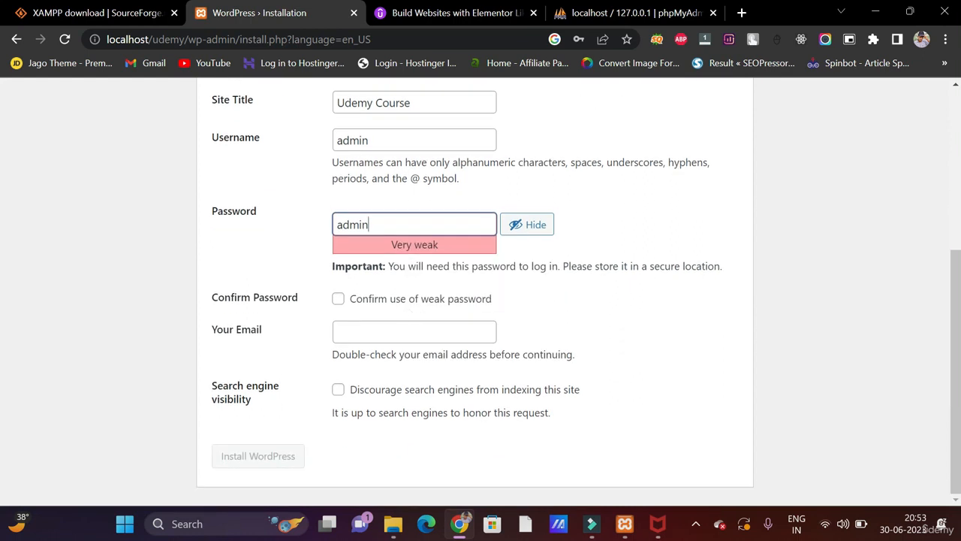
pyautogui.click(338, 299)
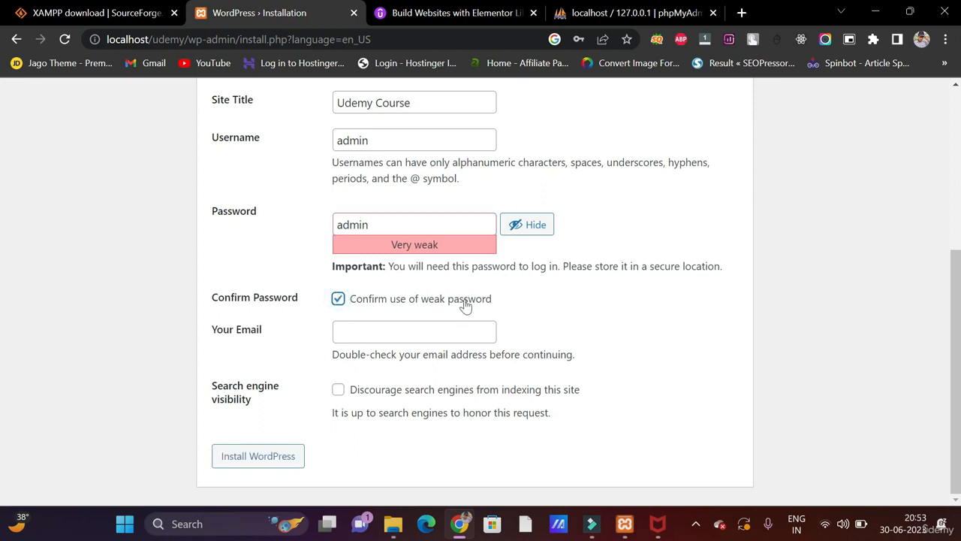
pyautogui.click(388, 334)
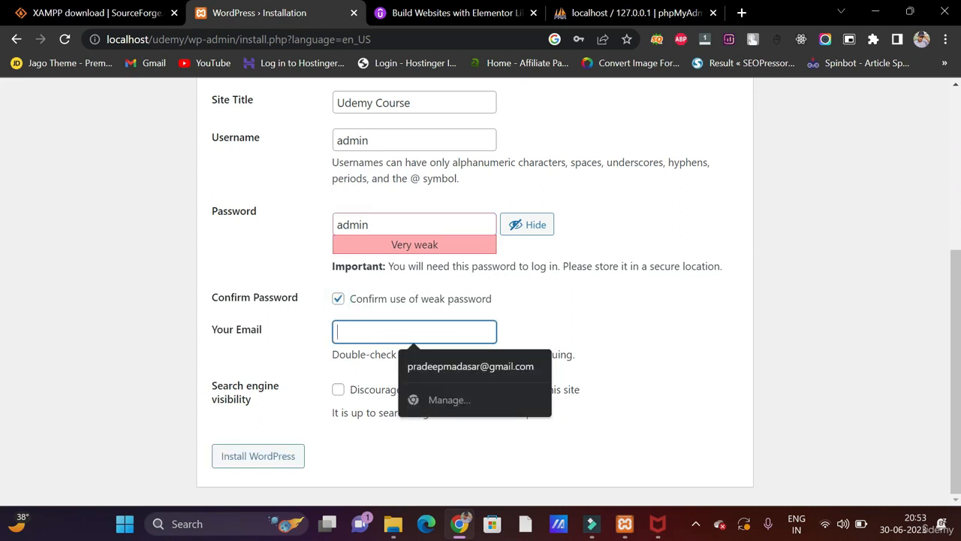
pyautogui.click(425, 366)
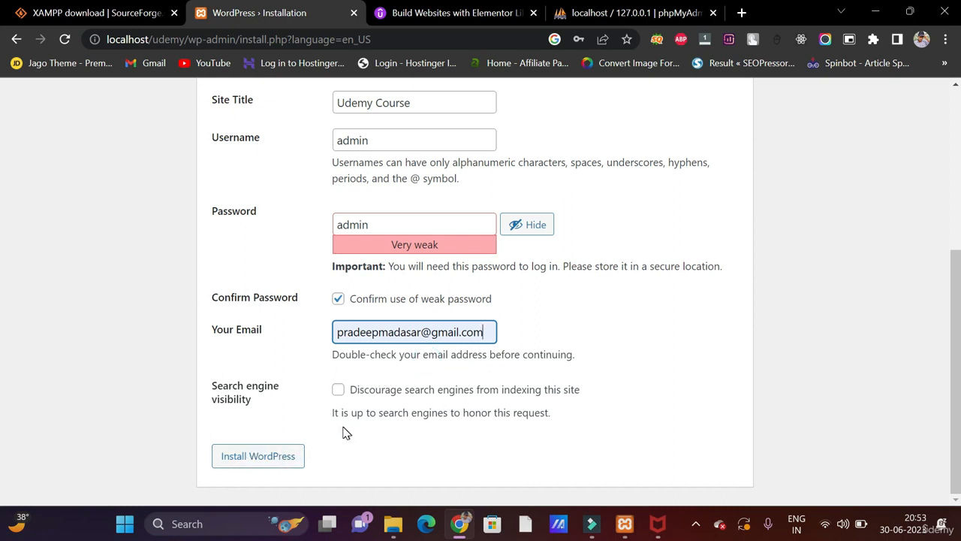
pyautogui.click(266, 461)
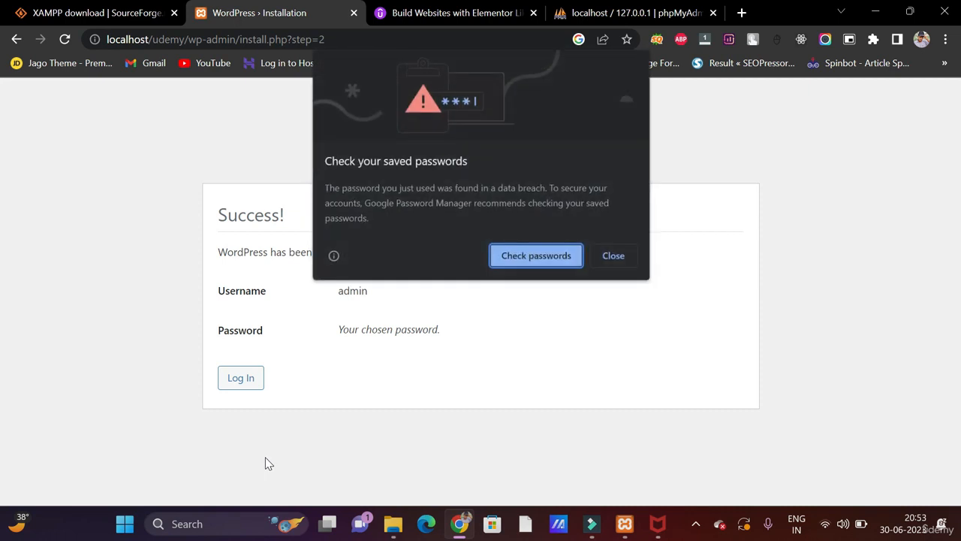
# - Dismiss the browser password warning and log in as admin
pyautogui.click(614, 256)
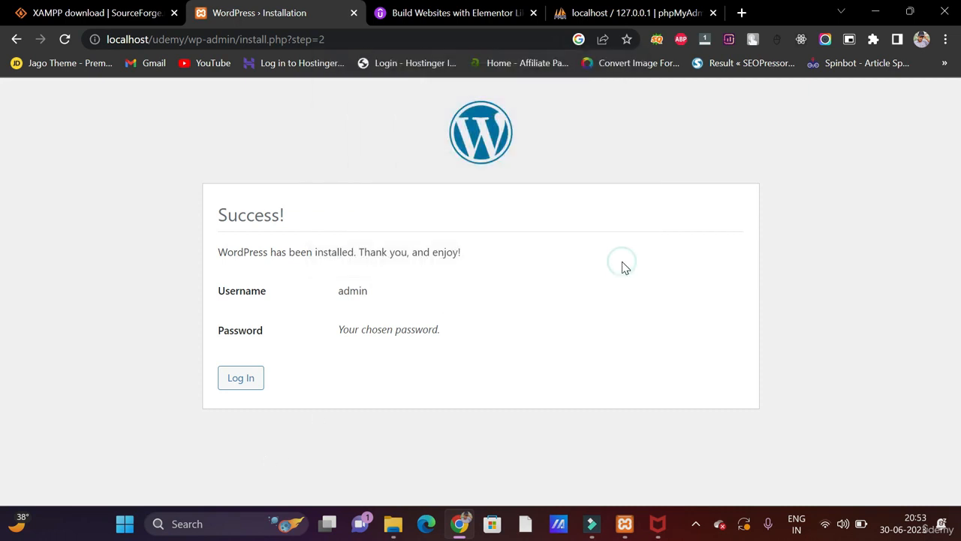
pyautogui.click(241, 391)
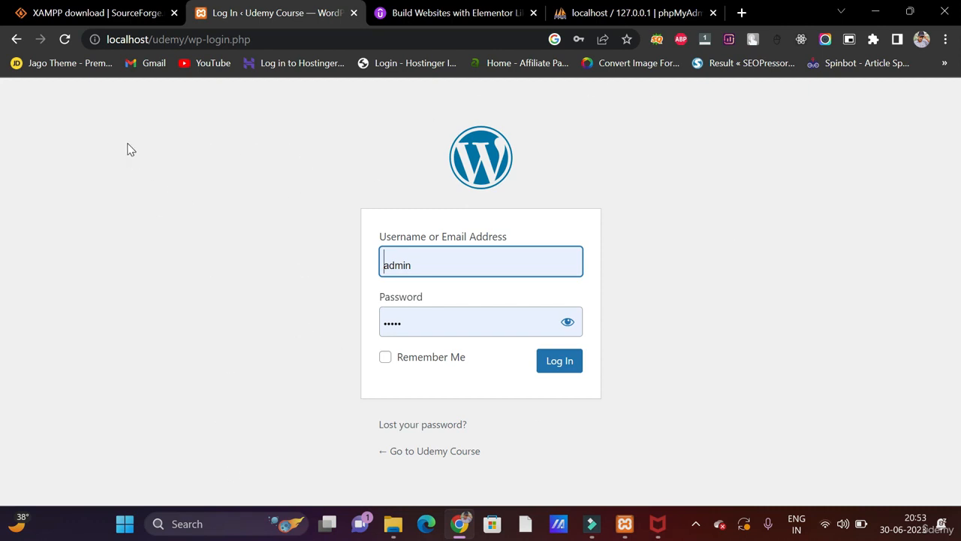
pyautogui.moveTo(112, 39); pyautogui.dragTo(254, 40)
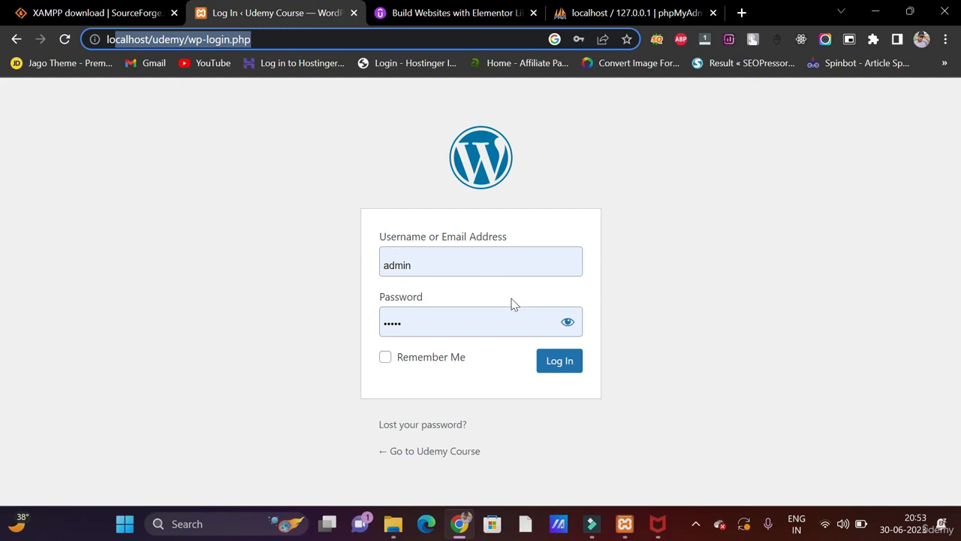
pyautogui.click(553, 361)
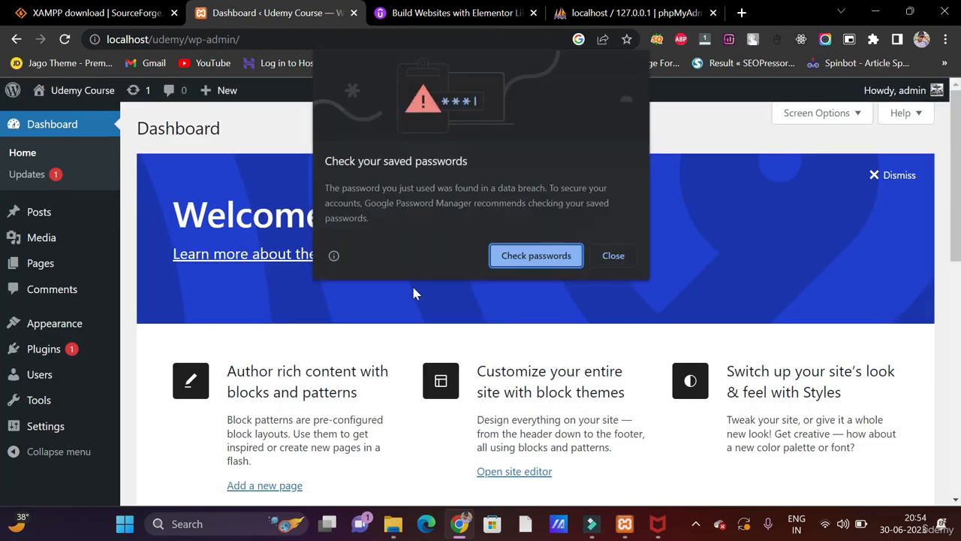
# - Dismiss the password warning again and look over the Udemy Course Dashboard
pyautogui.click(613, 256)
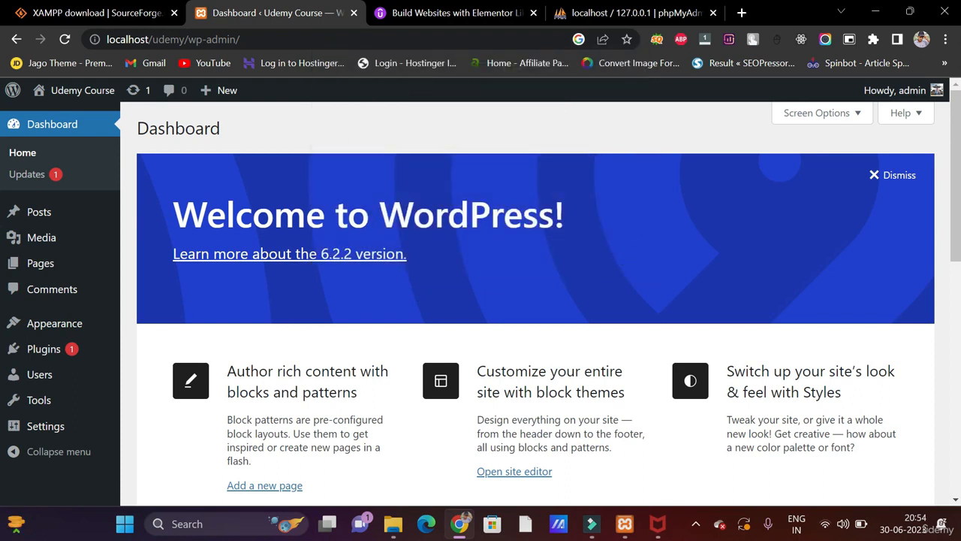
pyautogui.scroll(-2, 224, 225)
pyautogui.scroll(1, 165, 157)
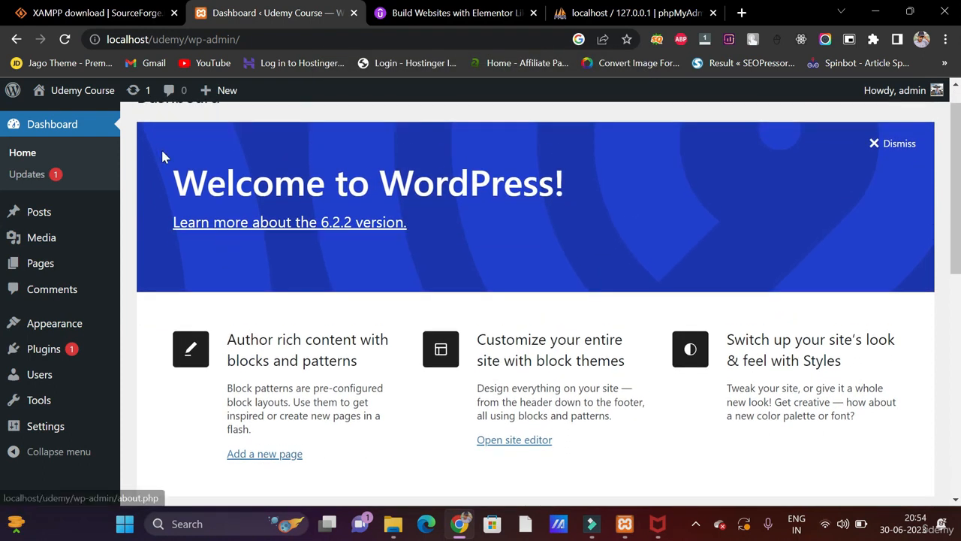
pyautogui.moveTo(171, 180); pyautogui.dragTo(654, 194)
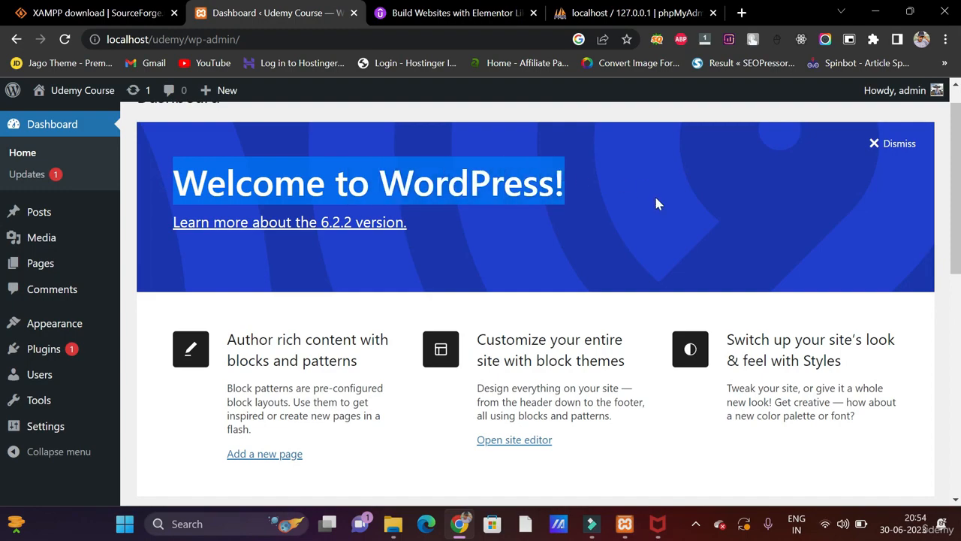
pyautogui.scroll(-5, 654, 194)
pyautogui.scroll(-3, 658, 201)
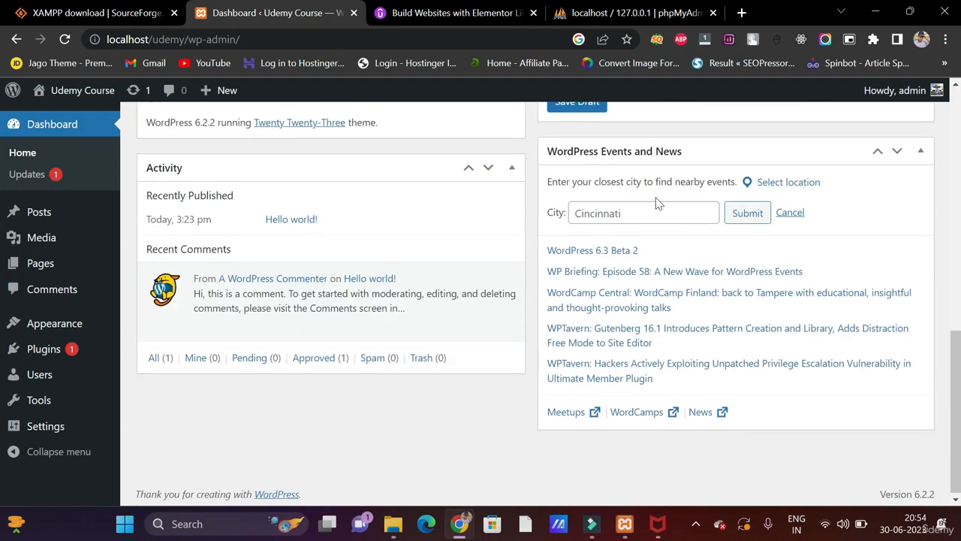
pyautogui.scroll(10, 658, 201)
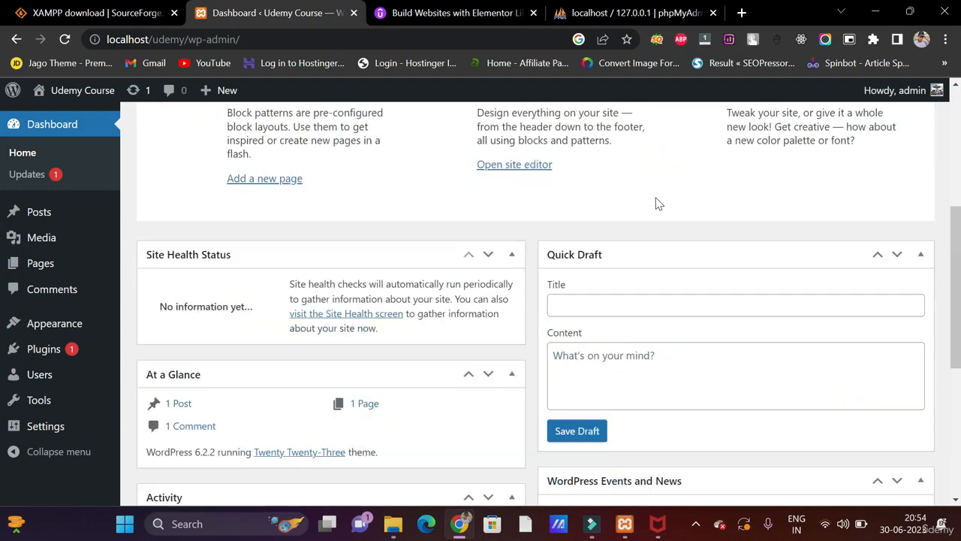
# - Open the public Udemy Course site in a new tab and browse it
pyautogui.middleClick(82, 96)
pyautogui.click(368, 13)
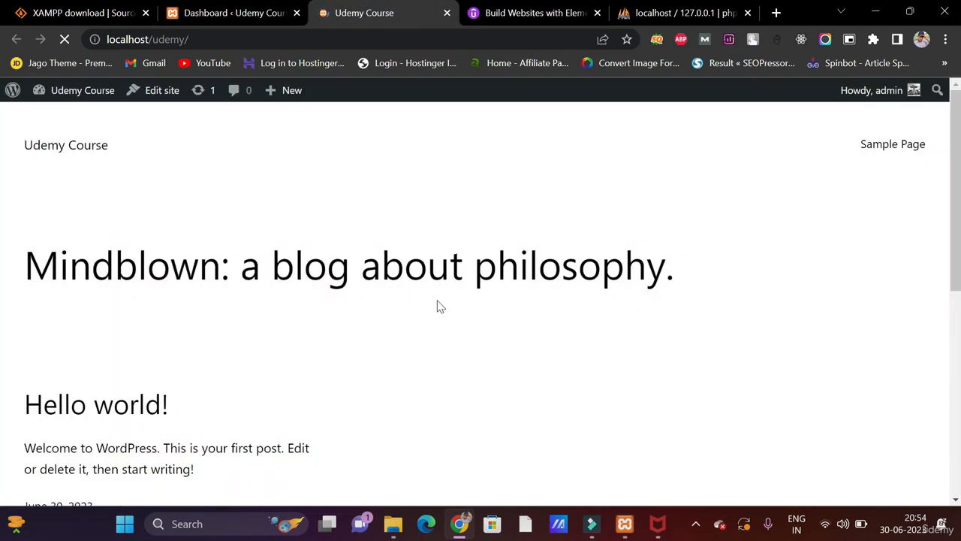
pyautogui.scroll(-5, 437, 305)
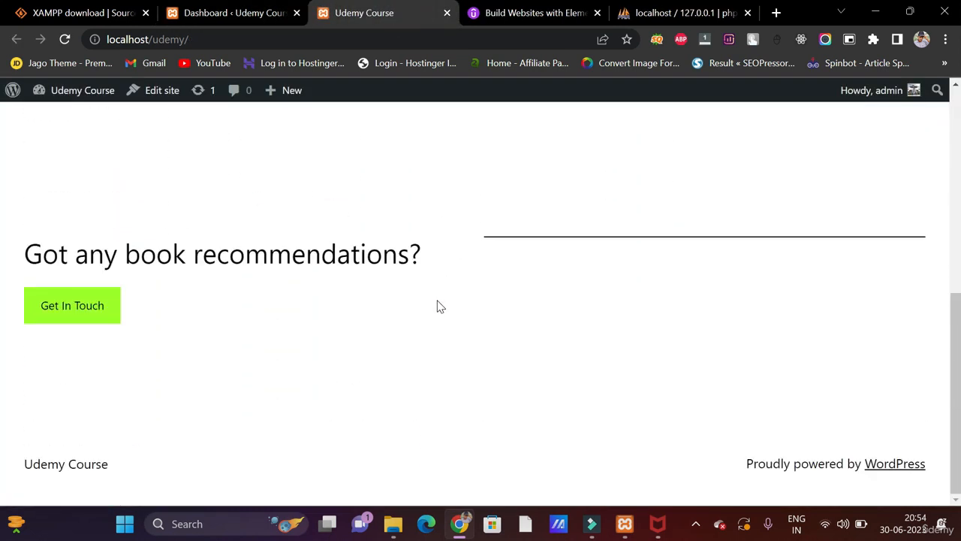
pyautogui.scroll(5, 438, 305)
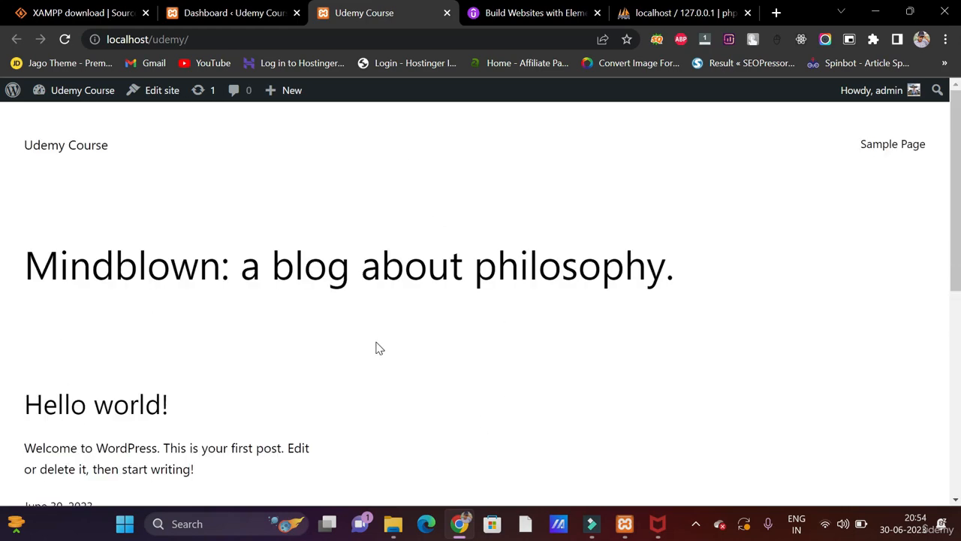
pyautogui.scroll(-5, 379, 348)
pyautogui.scroll(5, 379, 348)
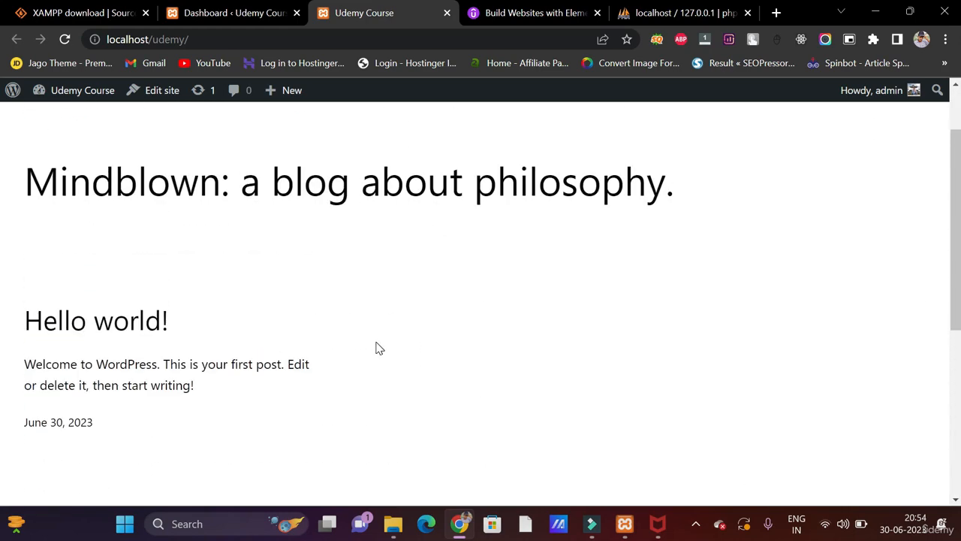
pyautogui.scroll(-2, 379, 348)
pyautogui.scroll(3, 380, 347)
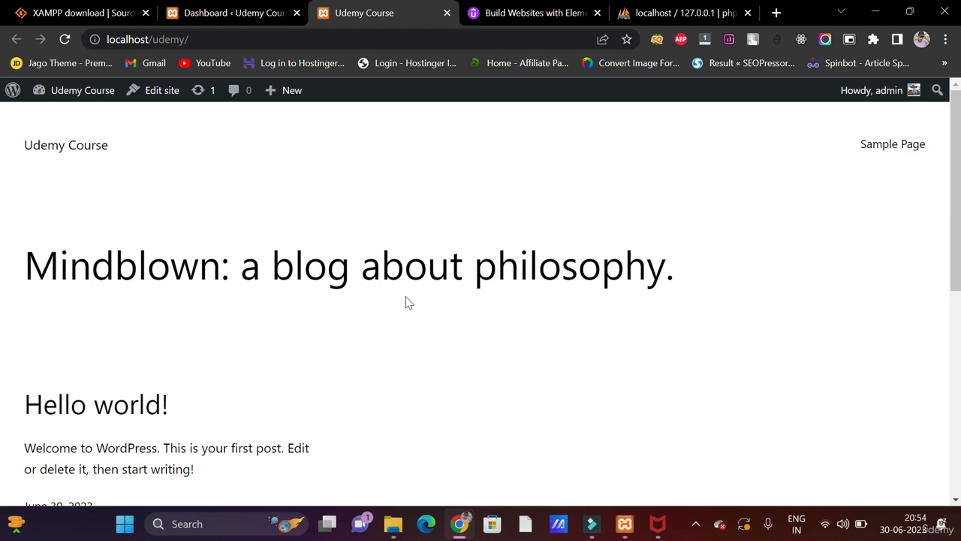
# - Switch back to the admin Dashboard tab
pyautogui.click(294, 13)
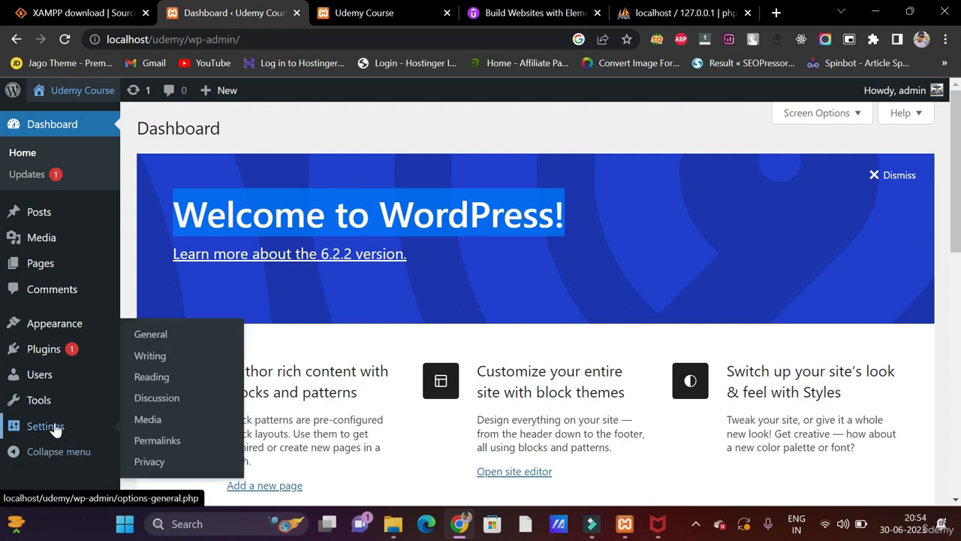
pyautogui.moveTo(49, 407)
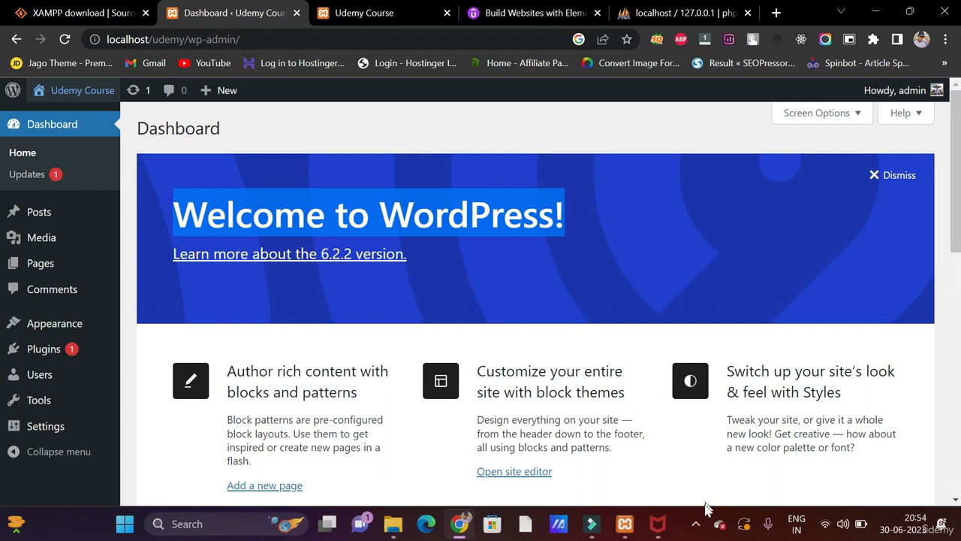
pyautogui.click(697, 525)
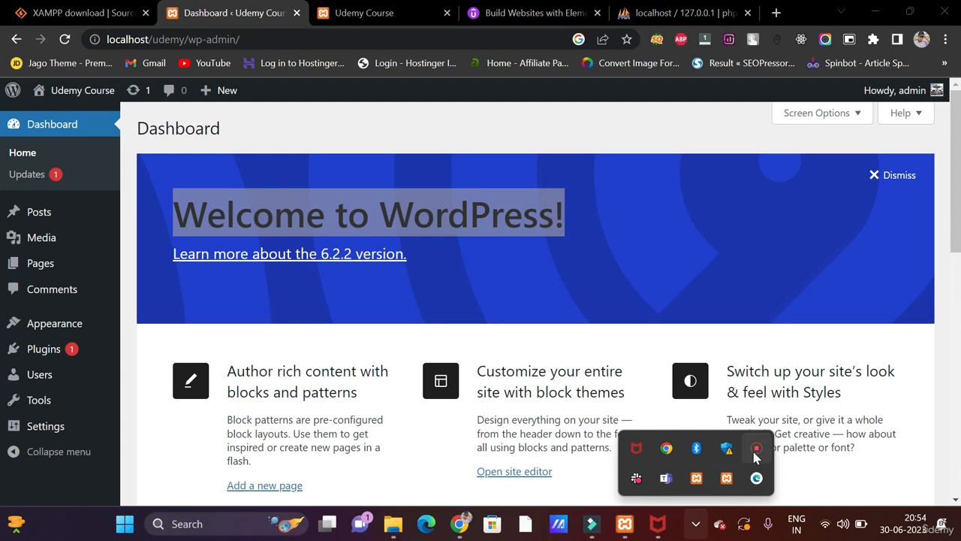
pyautogui.rightClick(756, 456)
pyautogui.click(773, 458)
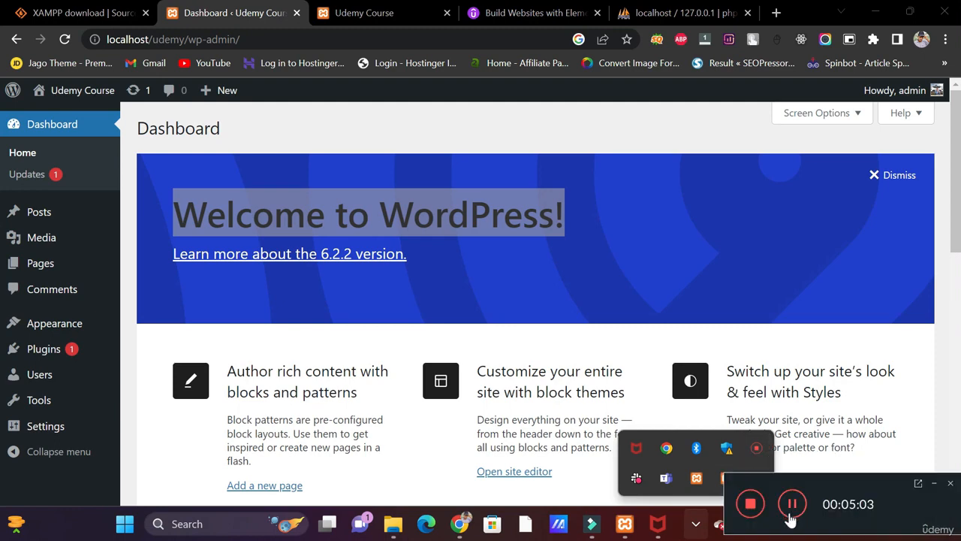